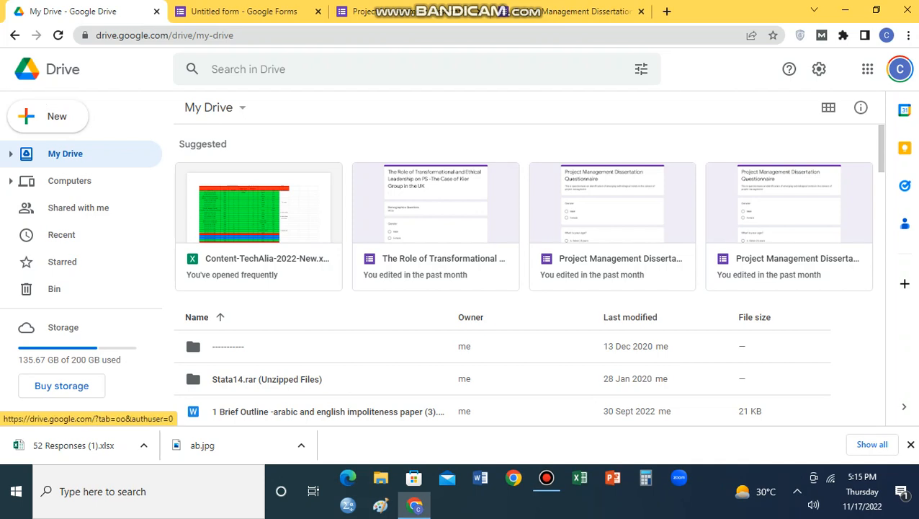
Create a blank Google Forms form and set its title to "abc"
click(48, 116)
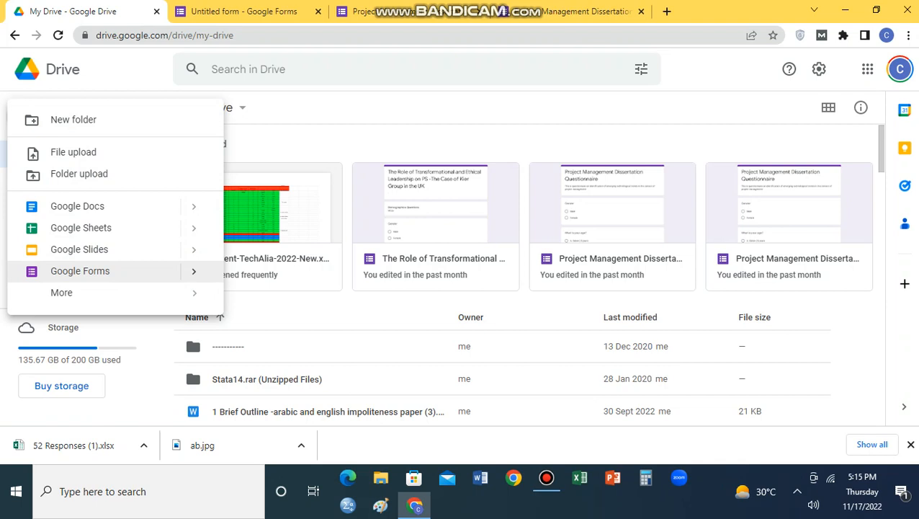
click(80, 271)
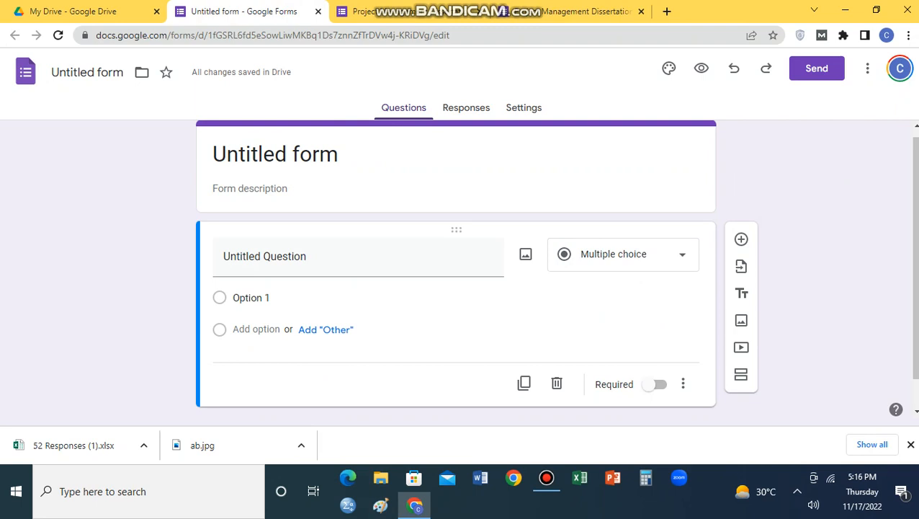
click(259, 154)
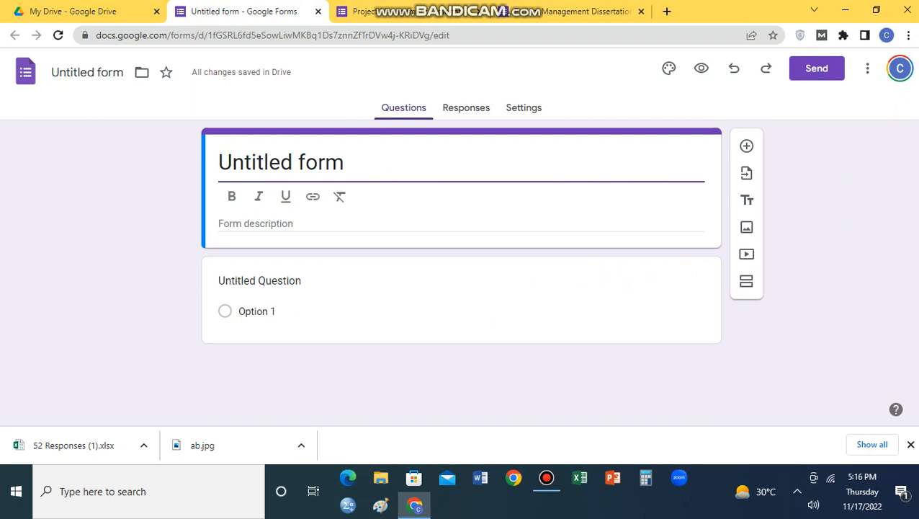
drag(219, 163, 344, 162)
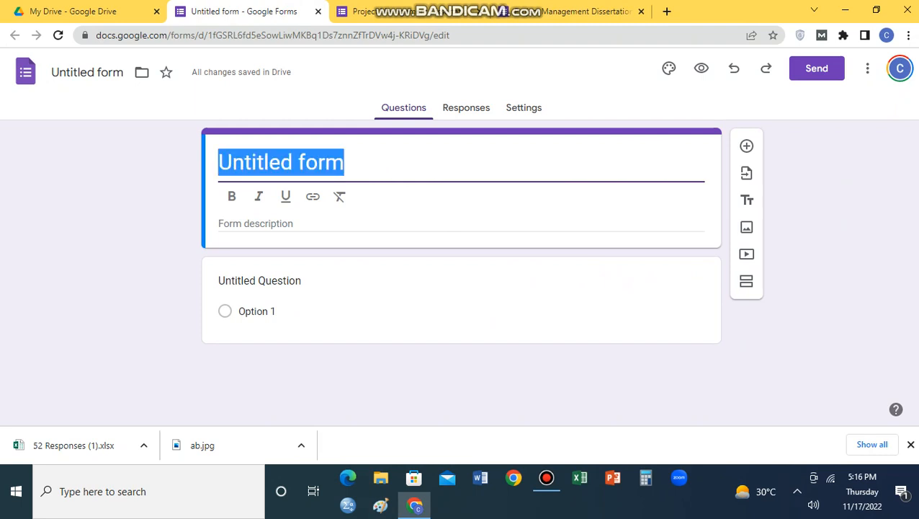
text(ab)
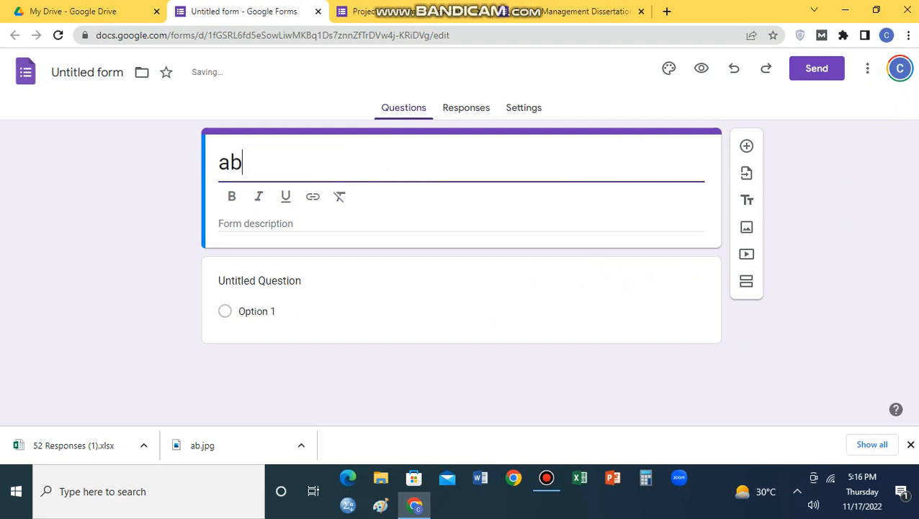
text(c)
key(Return)
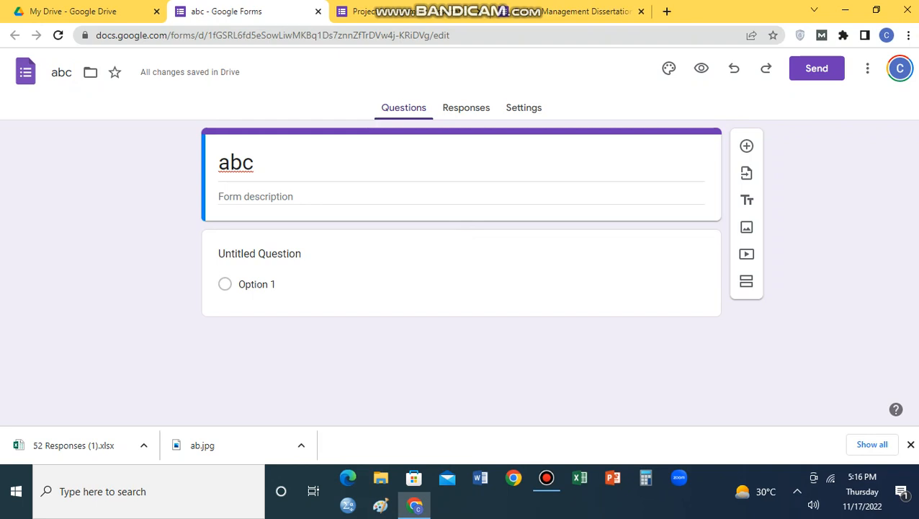
Add a second answer option to the untitled multiple-choice question
click(257, 197)
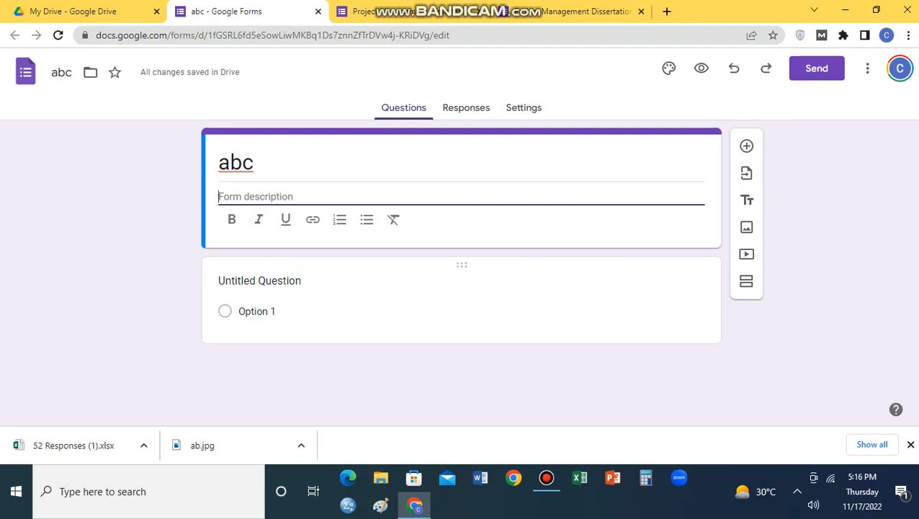
click(260, 281)
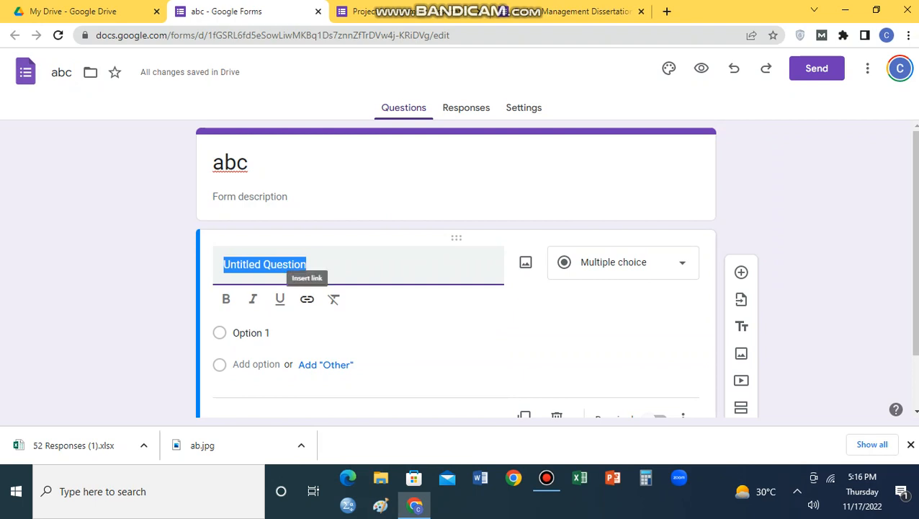
click(252, 265)
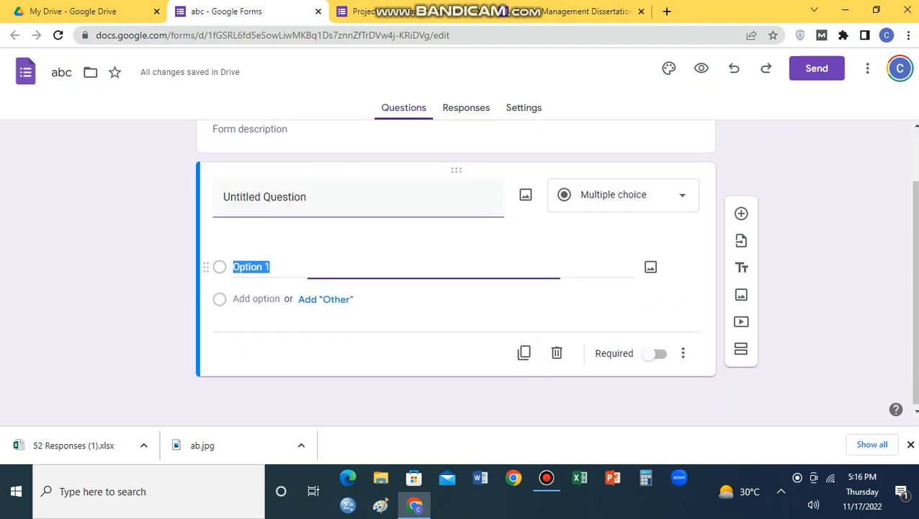
click(256, 297)
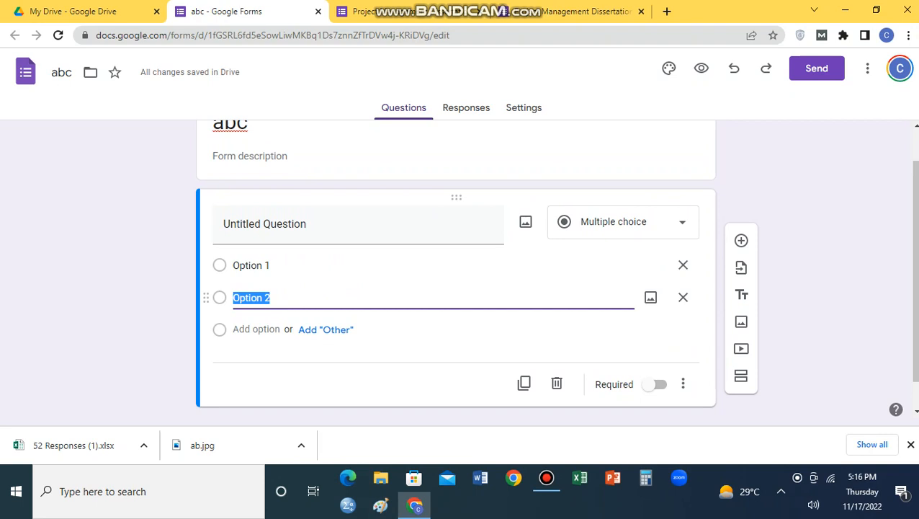
Try Short answer as the untitled question's type, and switch the type to Linear scale
click(612, 221)
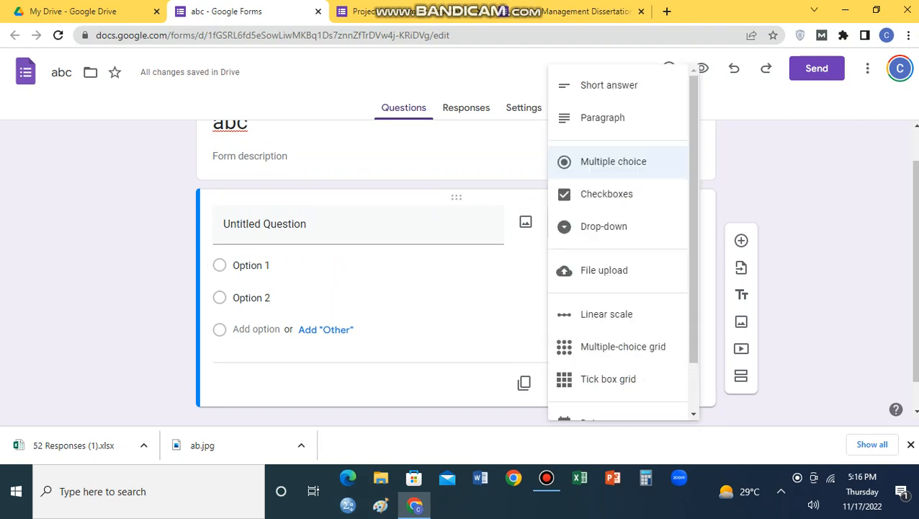
click(609, 85)
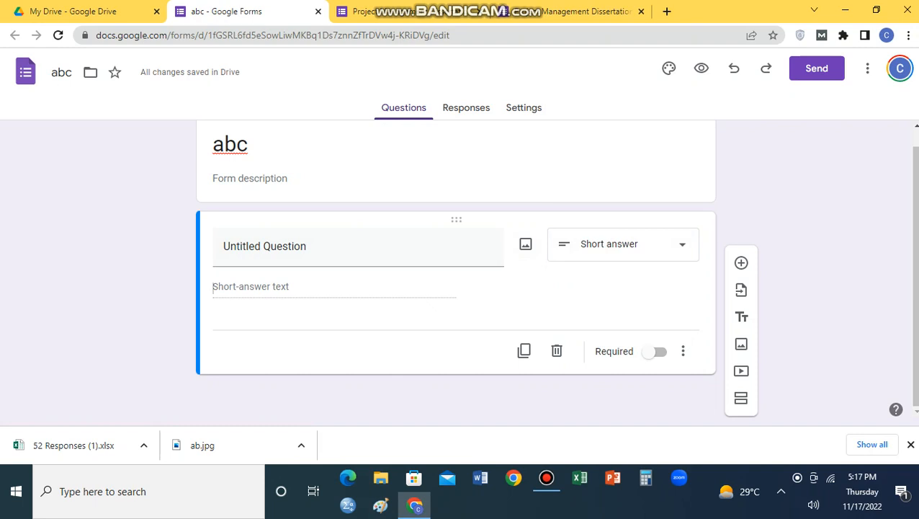
click(623, 245)
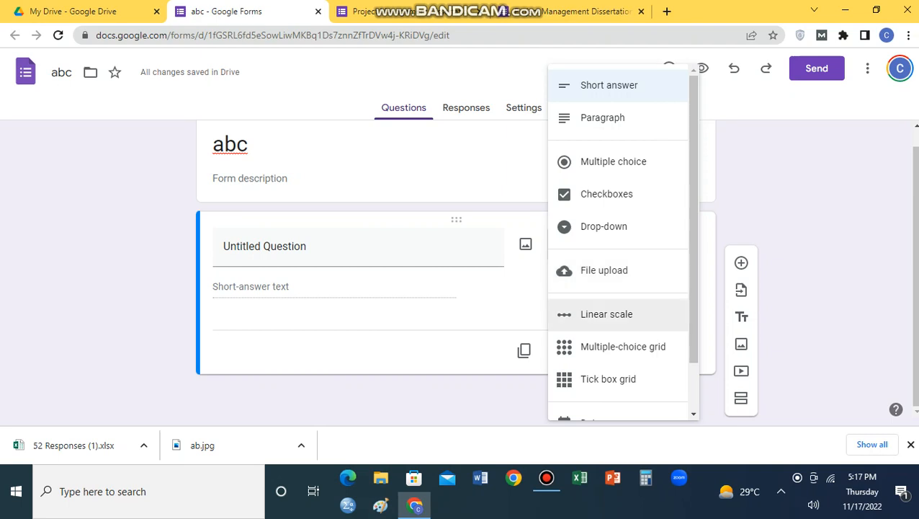
click(607, 314)
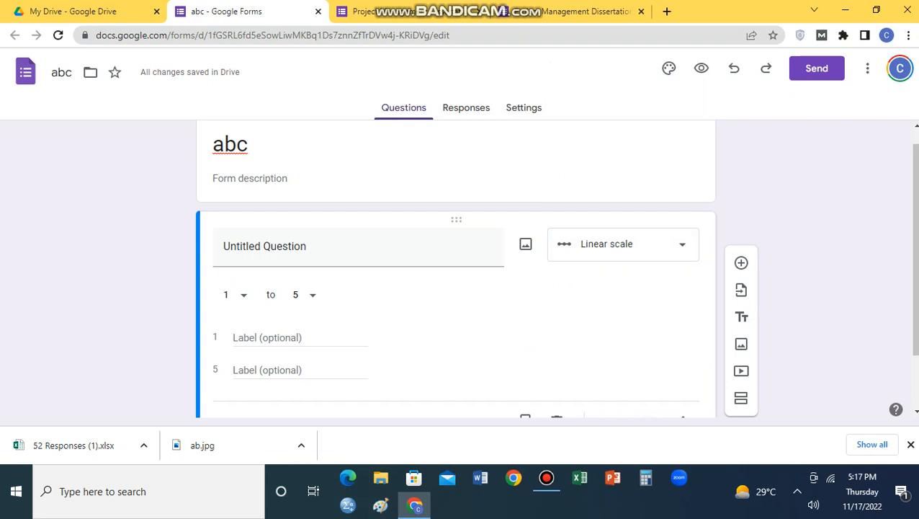
scroll(456, 268, down, 1)
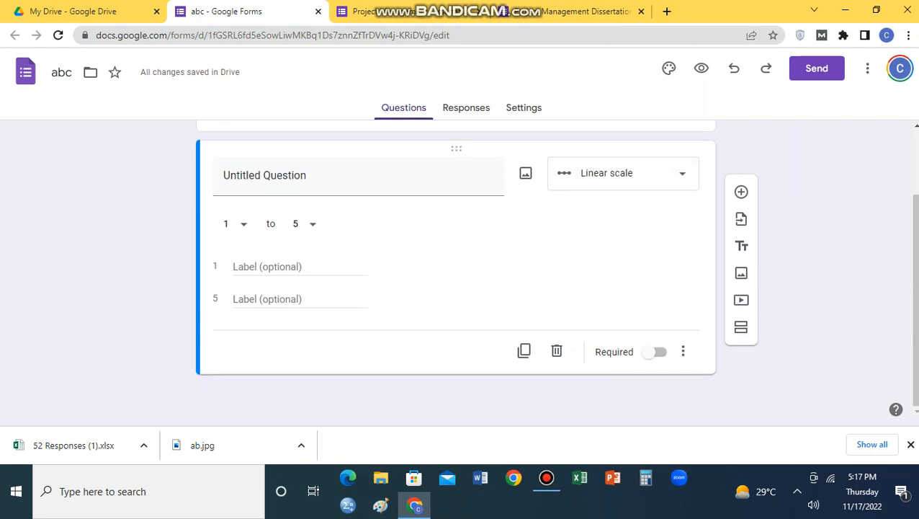
click(623, 173)
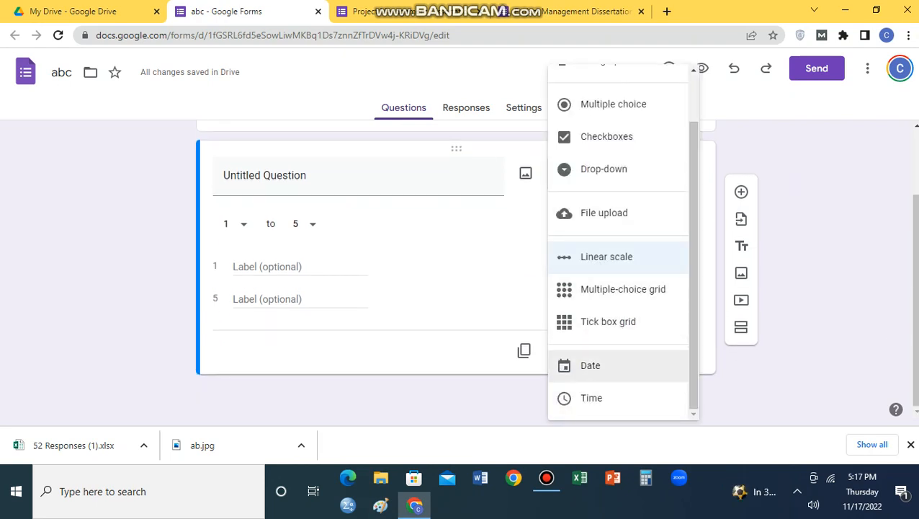
scroll(456, 268, up, 2)
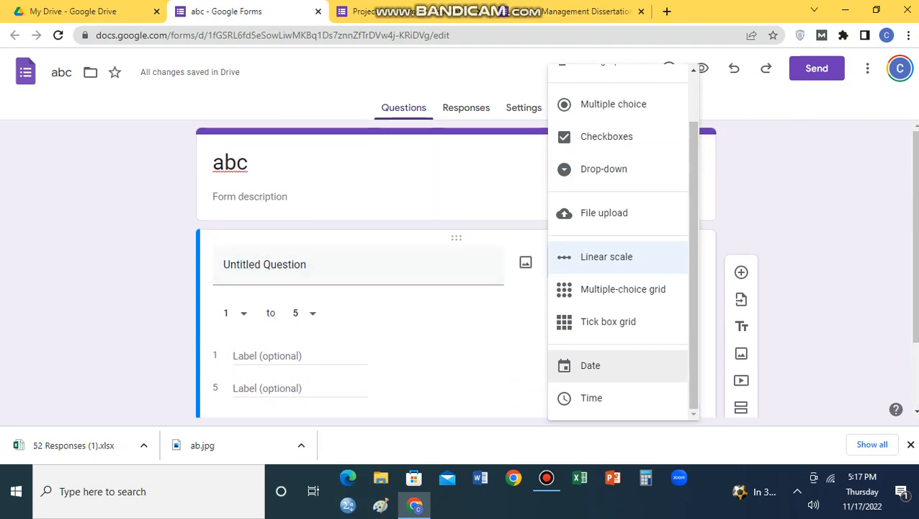
click(459, 196)
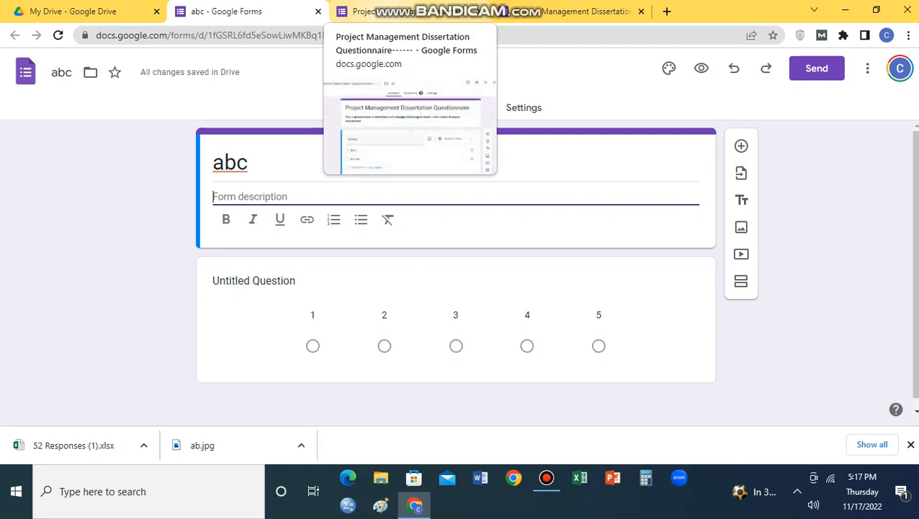
Switch to the Project Management Dissertation Questionnaire form and examine its gender, age and education questions with their answer options
click(389, 12)
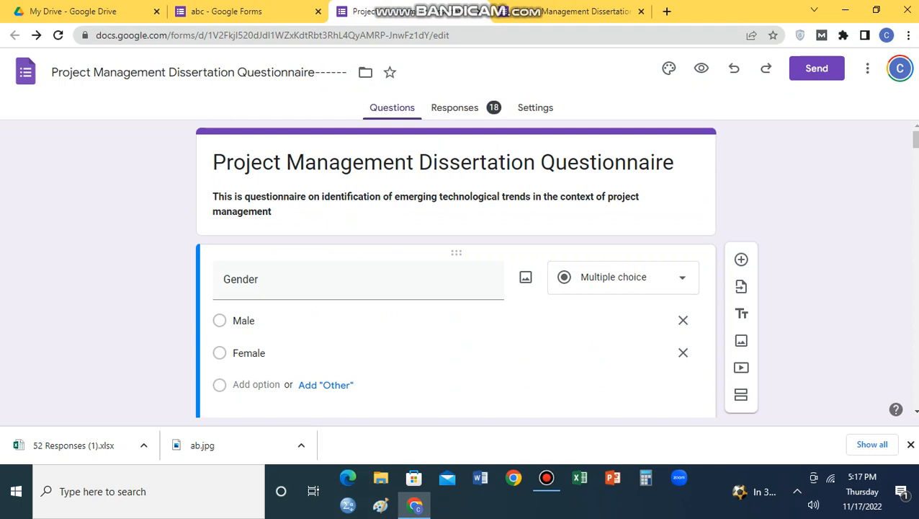
scroll(317, 288, down, 1)
click(307, 214)
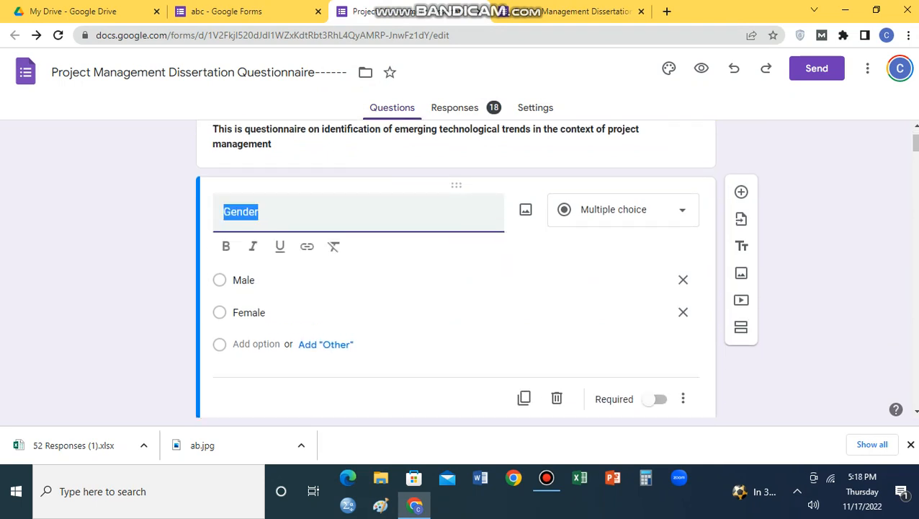
scroll(432, 230, down, 1)
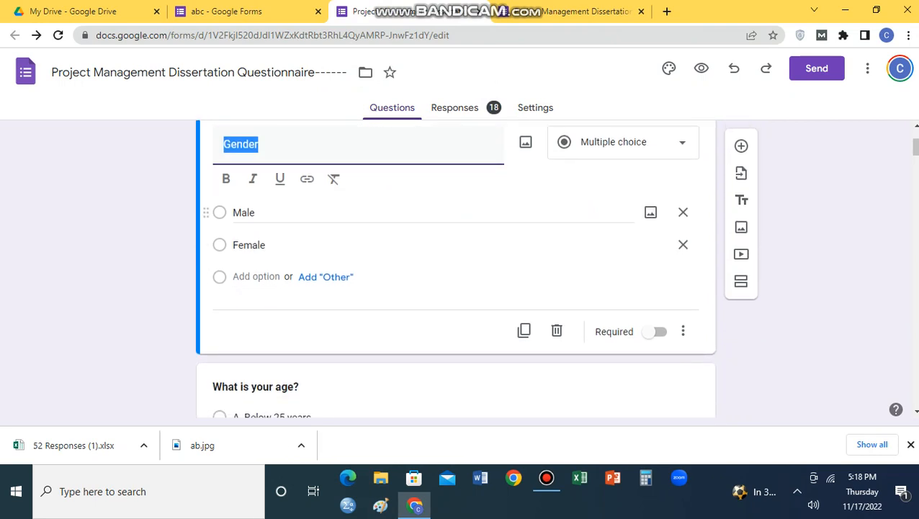
click(307, 213)
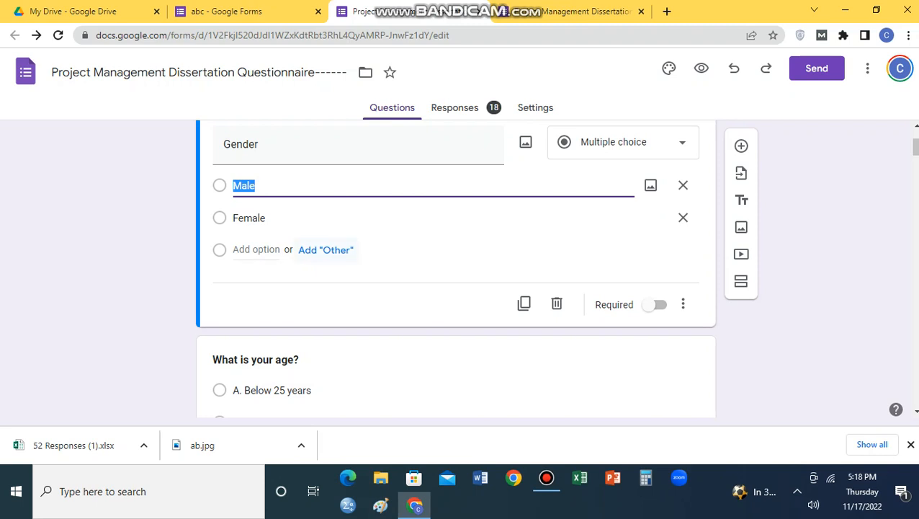
scroll(455, 266, down, 1)
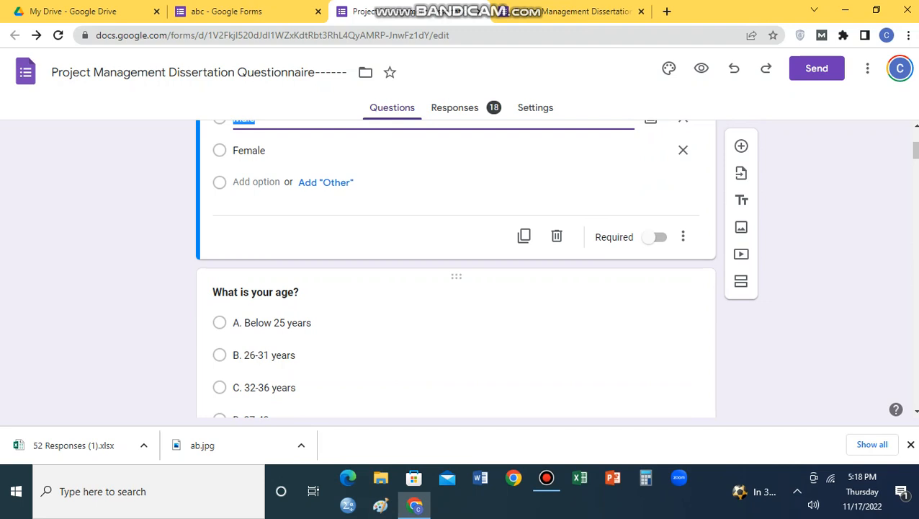
scroll(455, 266, down, 1)
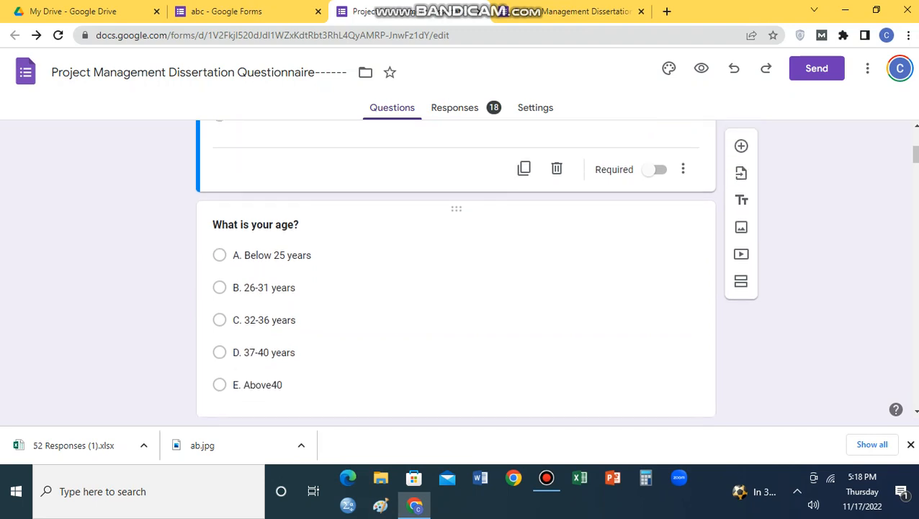
scroll(455, 266, down, 1)
scroll(288, 255, up, 1)
click(288, 255)
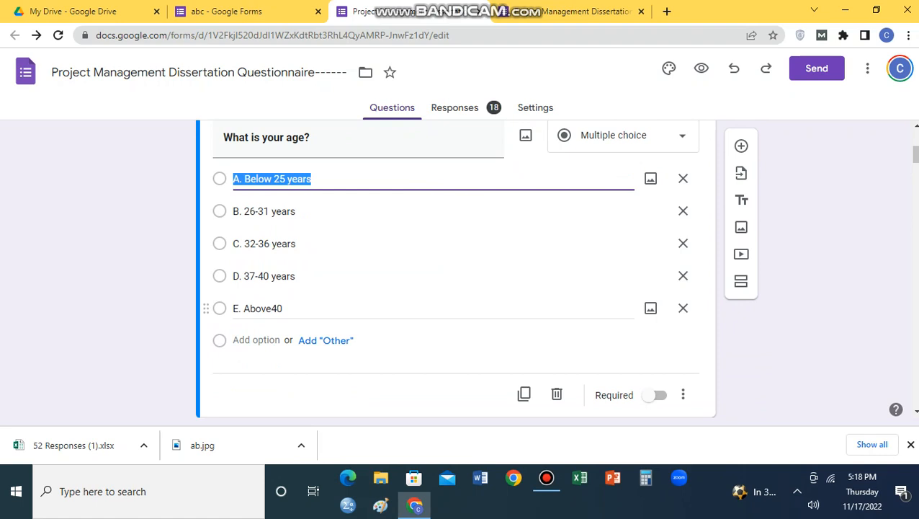
scroll(455, 266, down, 3)
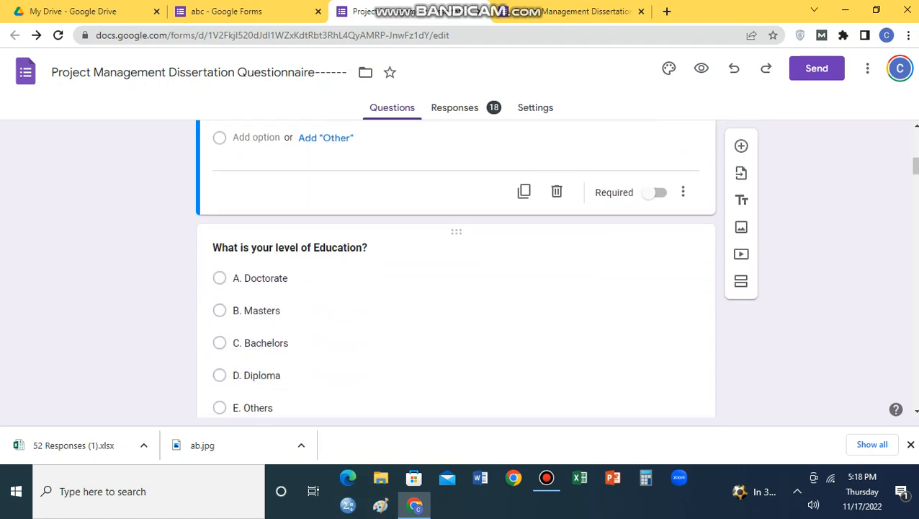
scroll(456, 266, down, 2)
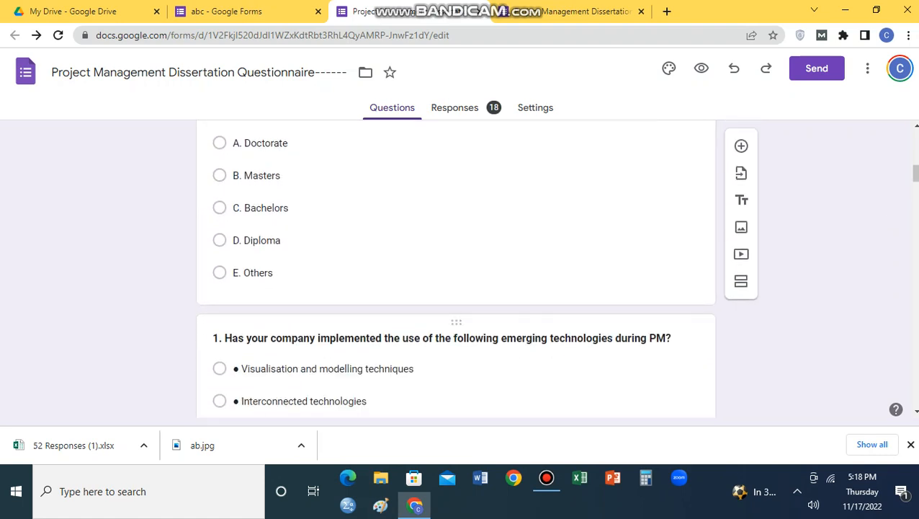
Examine the numbered questions on emerging technologies, IT concepts and business information systems, and open question 2 for editing
scroll(456, 266, down, 2)
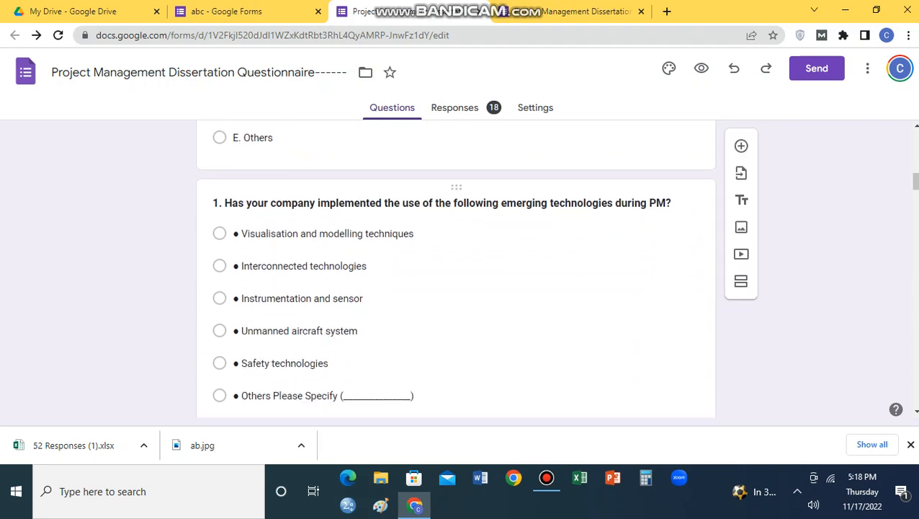
scroll(455, 267, down, 1)
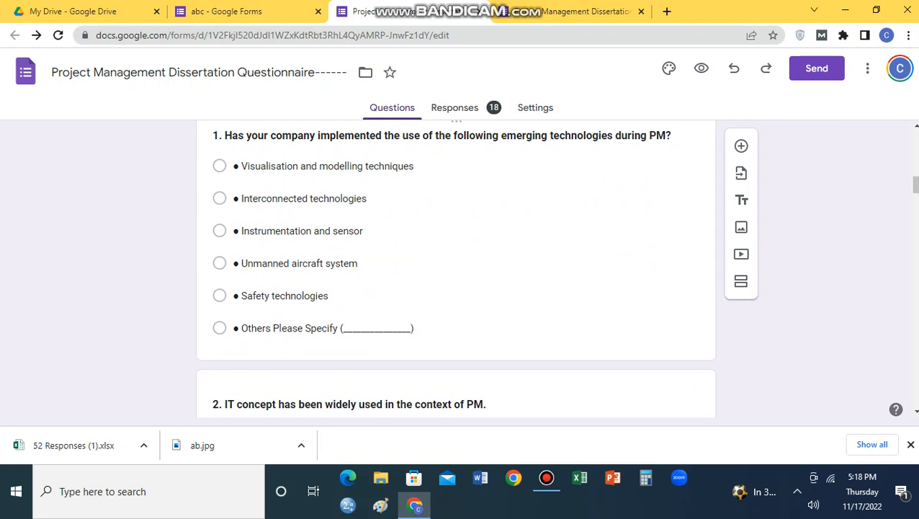
scroll(456, 267, up, 1)
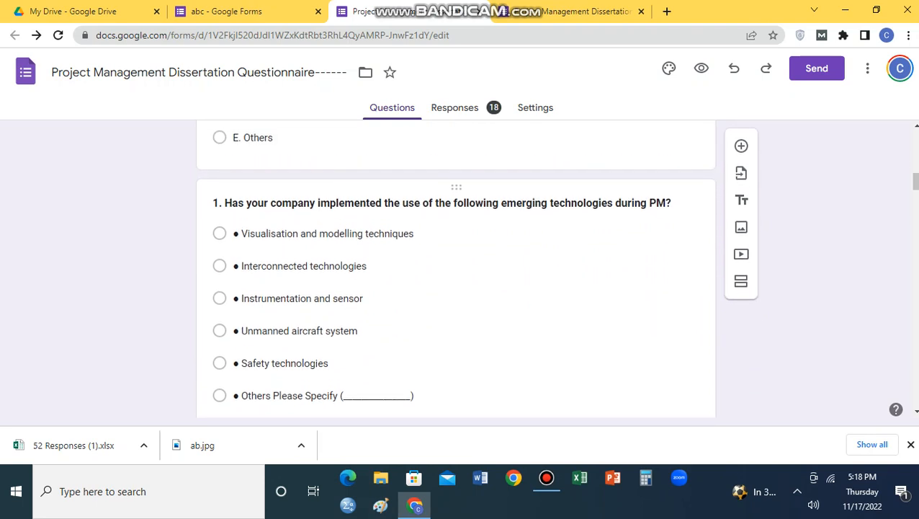
scroll(455, 266, down, 5)
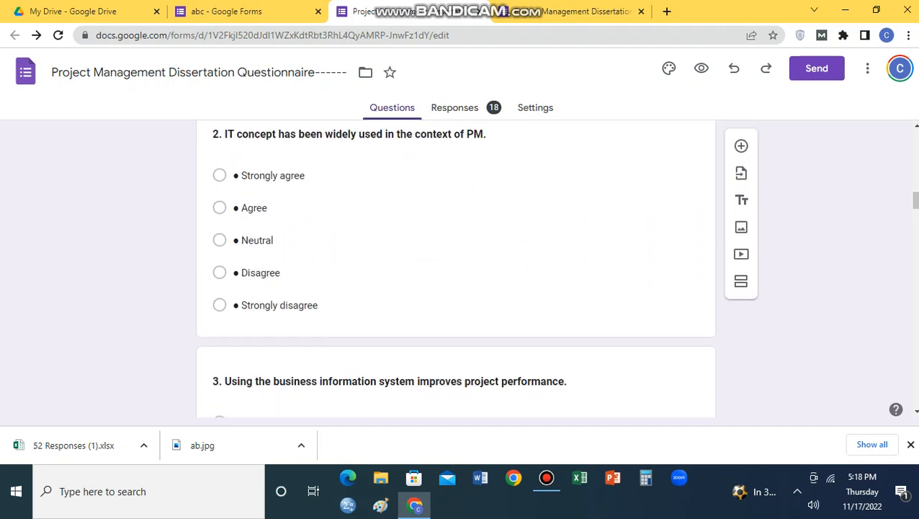
scroll(456, 267, up, 1)
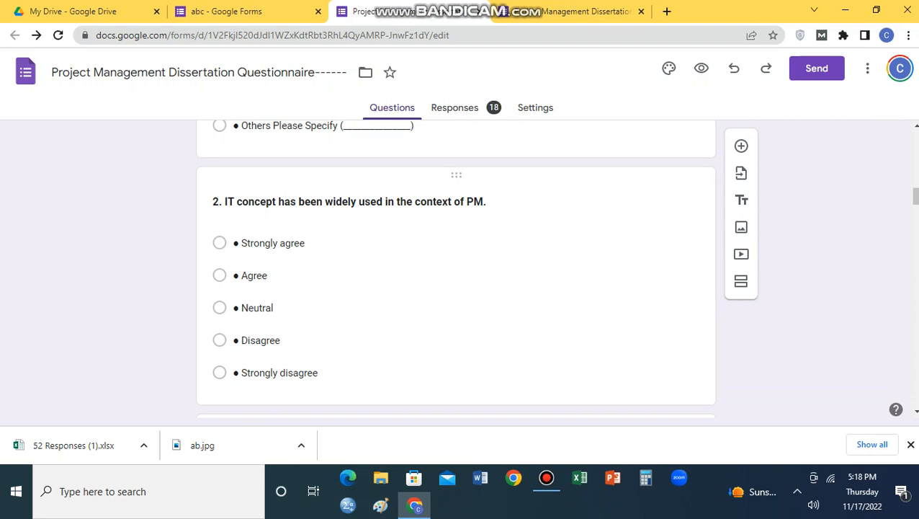
scroll(456, 266, down, 1)
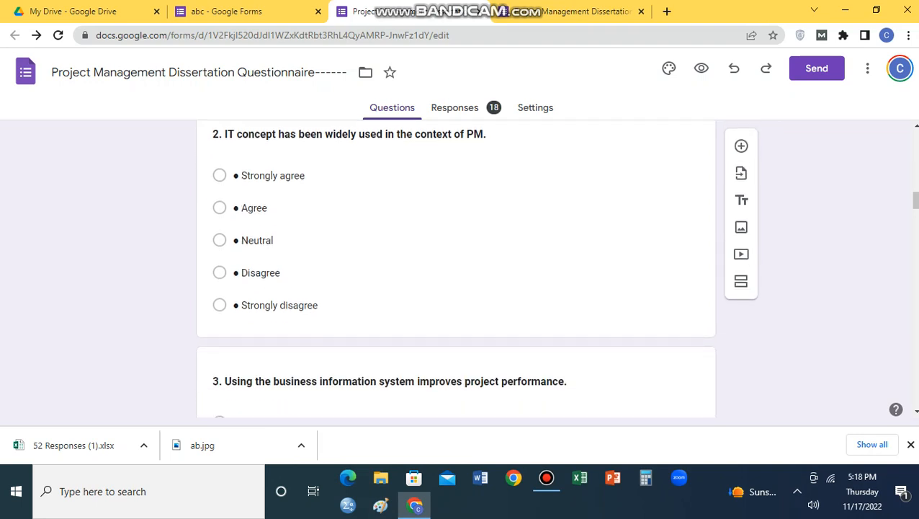
scroll(456, 267, up, 2)
scroll(455, 266, down, 4)
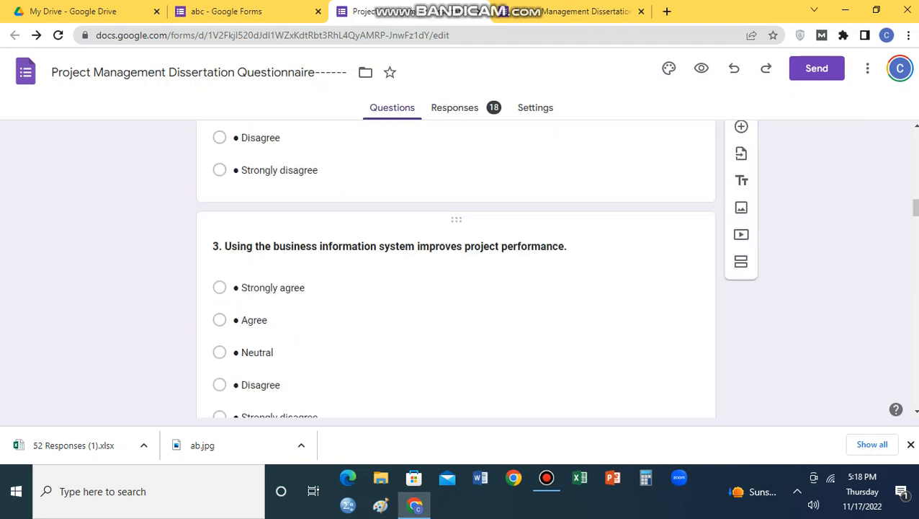
scroll(434, 175, up, 1)
click(434, 175)
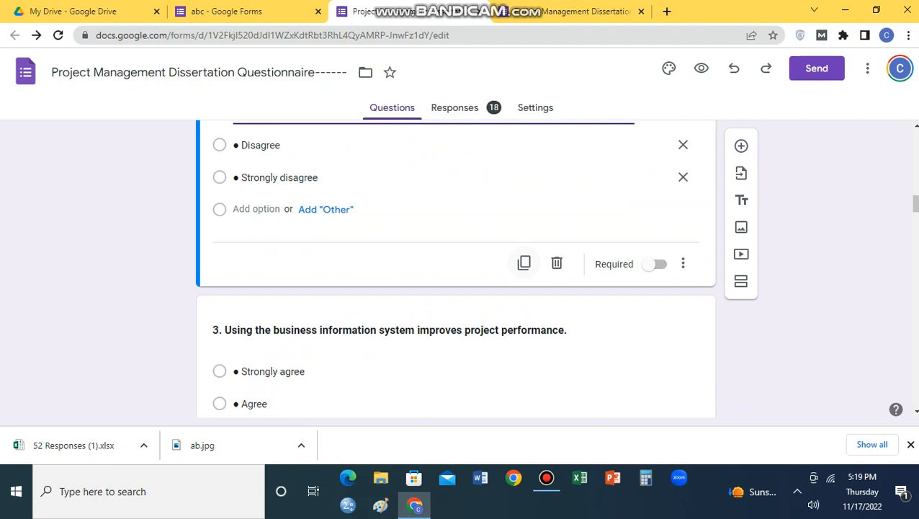
Duplicate question 2 on the IT concept and compare the copy with the original
click(523, 263)
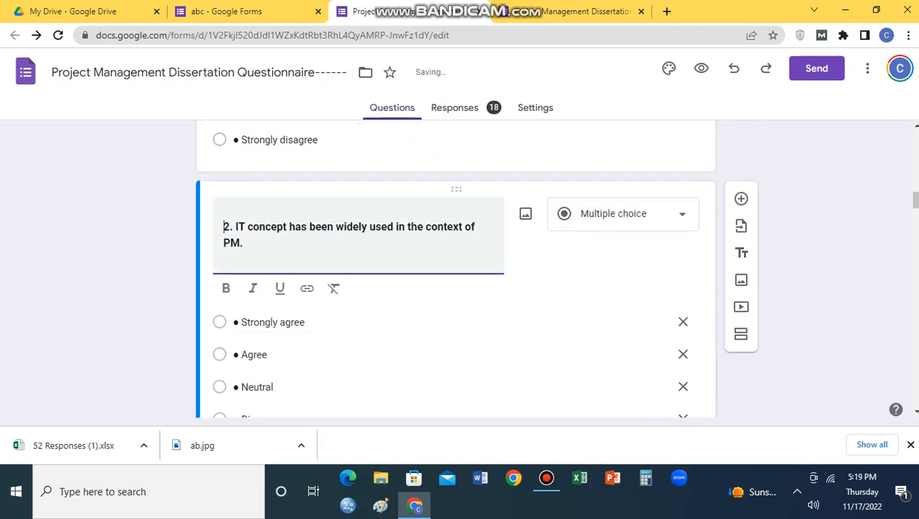
scroll(455, 268, up, 2)
scroll(455, 268, down, 1)
click(287, 294)
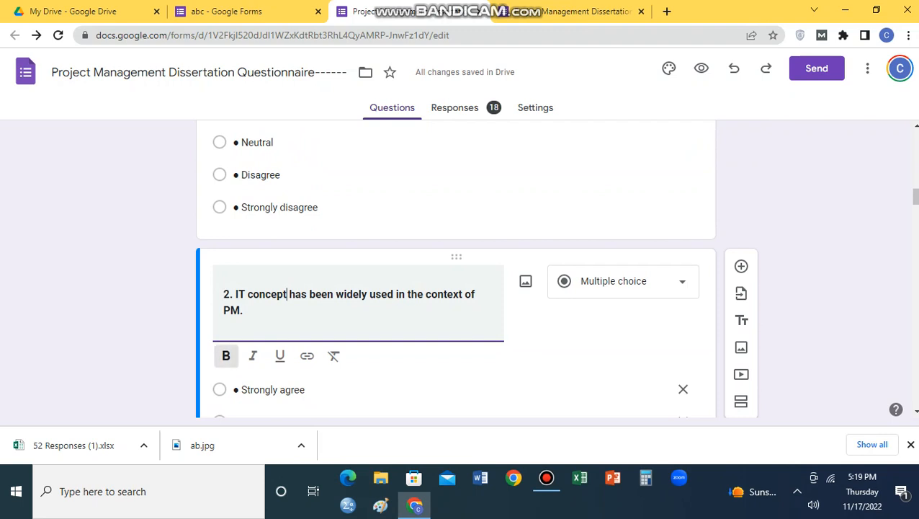
scroll(455, 268, up, 1)
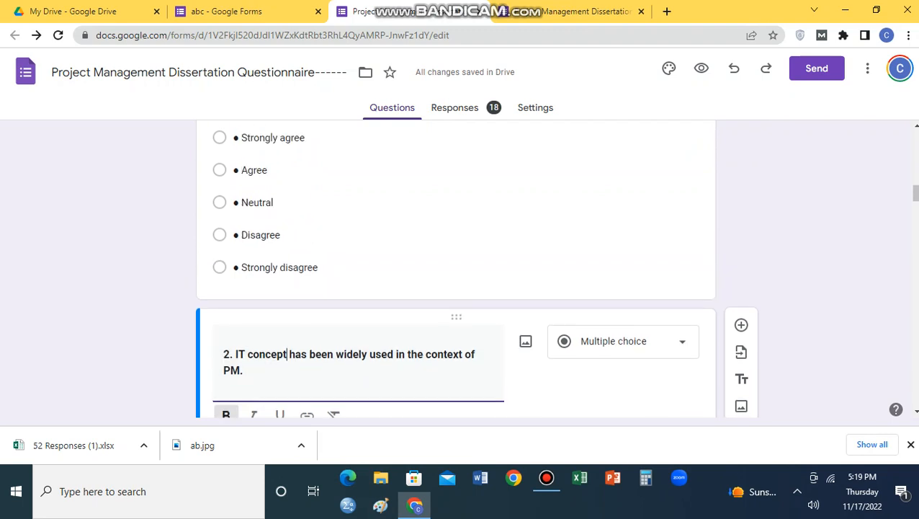
scroll(455, 268, up, 3)
scroll(455, 268, down, 4)
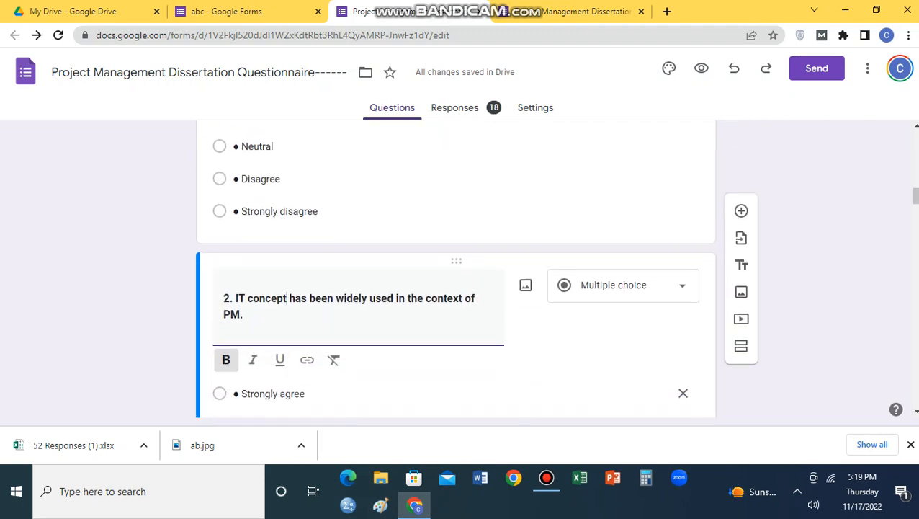
scroll(455, 268, down, 4)
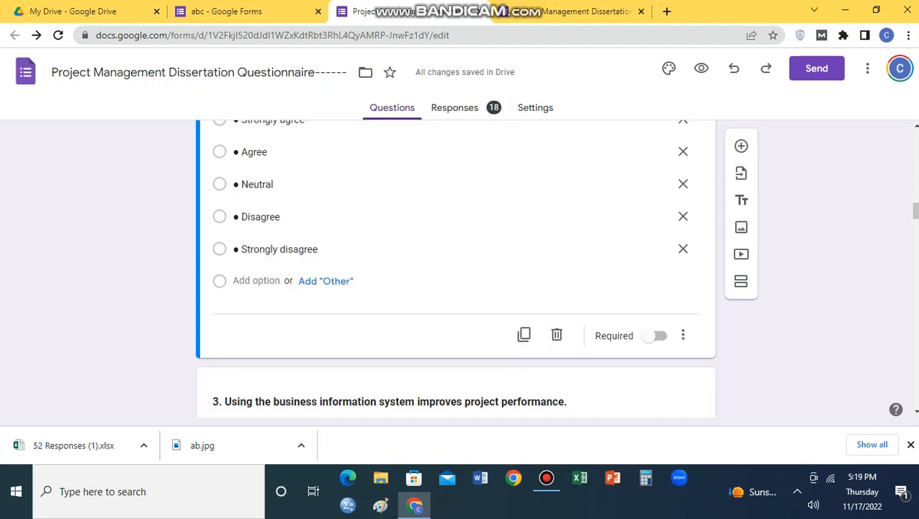
Delete the duplicated copy of question 2
click(556, 334)
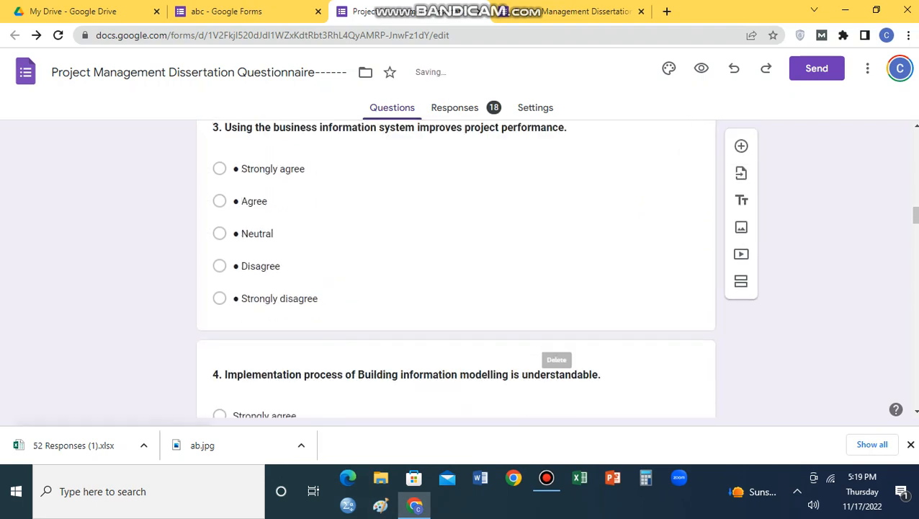
scroll(456, 268, down, 1)
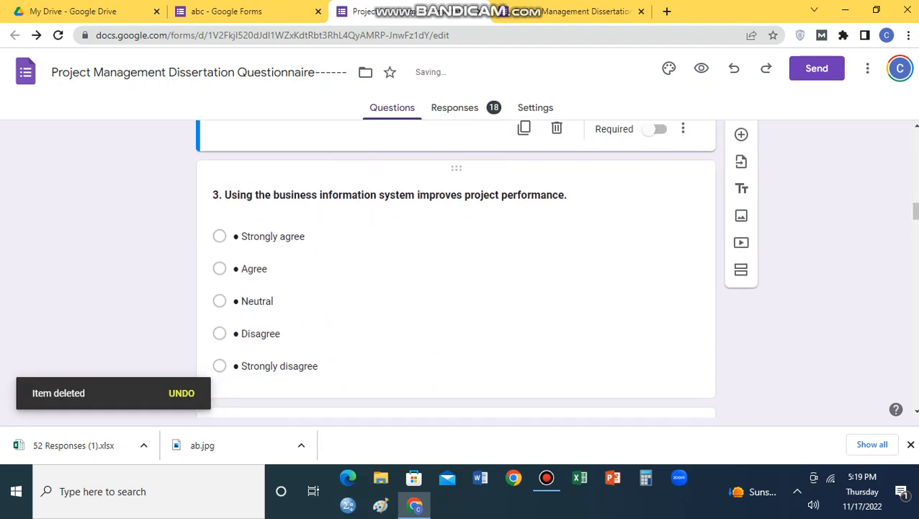
scroll(455, 268, down, 1)
scroll(455, 268, up, 3)
scroll(455, 268, down, 2)
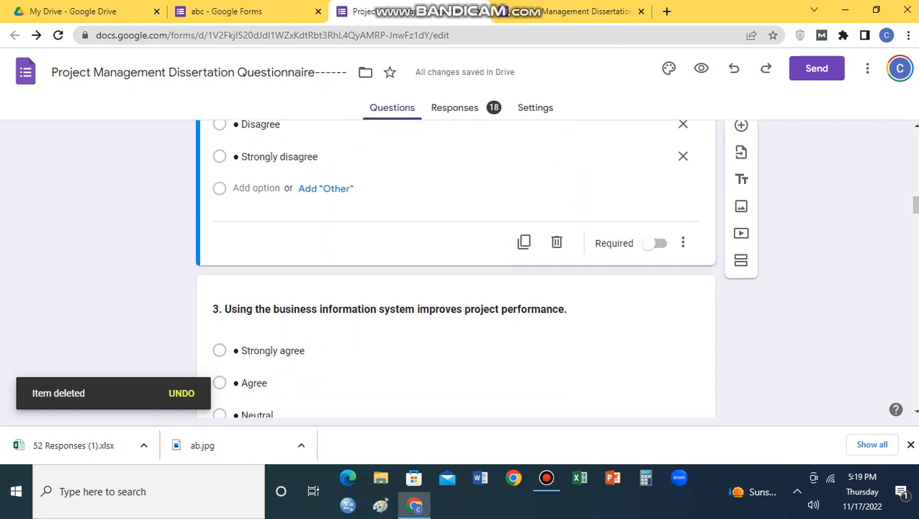
scroll(456, 268, down, 1)
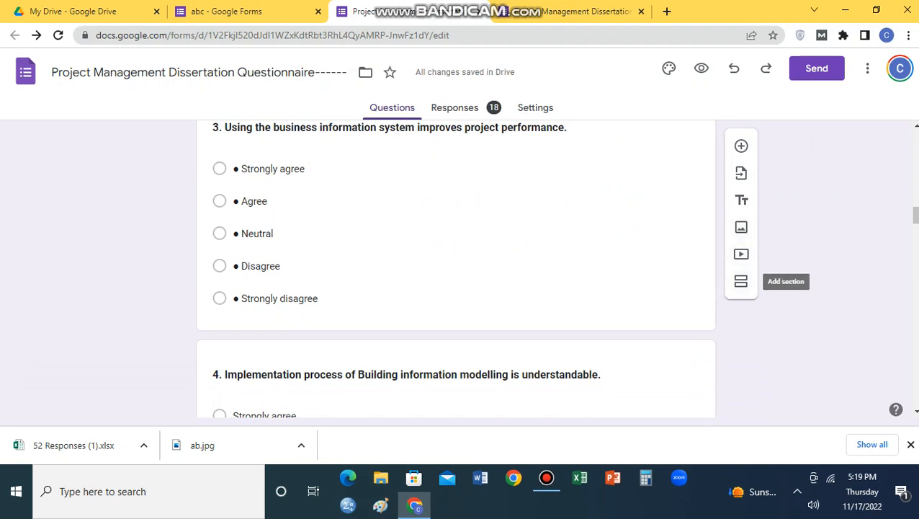
Open the form's response summary and examine the charts for the gender and age questions
scroll(455, 268, up, 4)
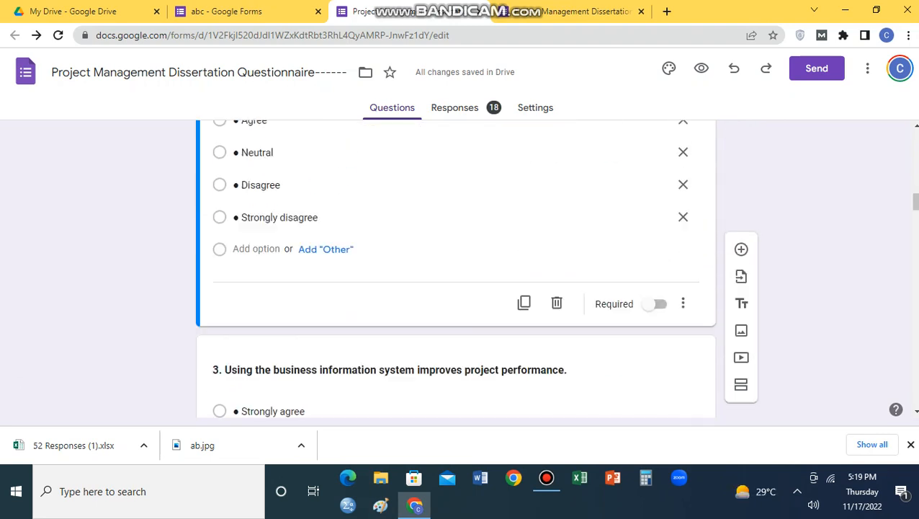
scroll(456, 269, down, 8)
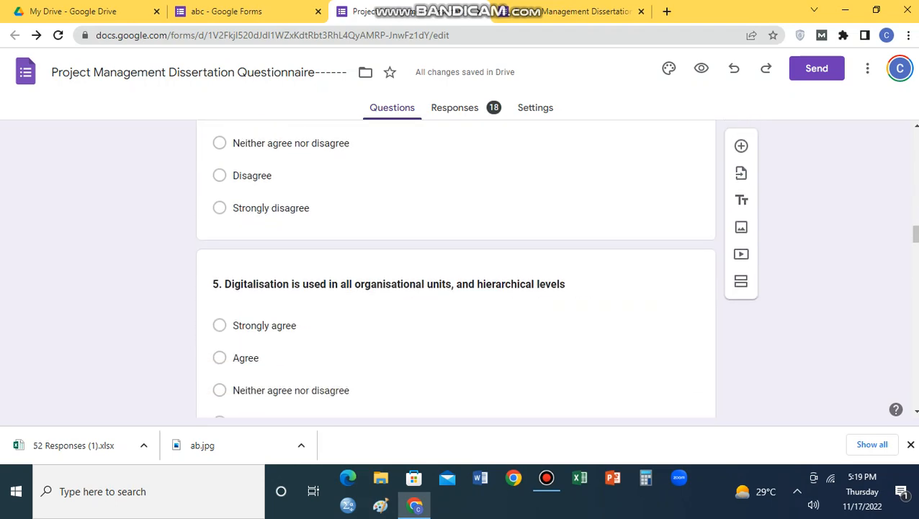
scroll(455, 269, up, 6)
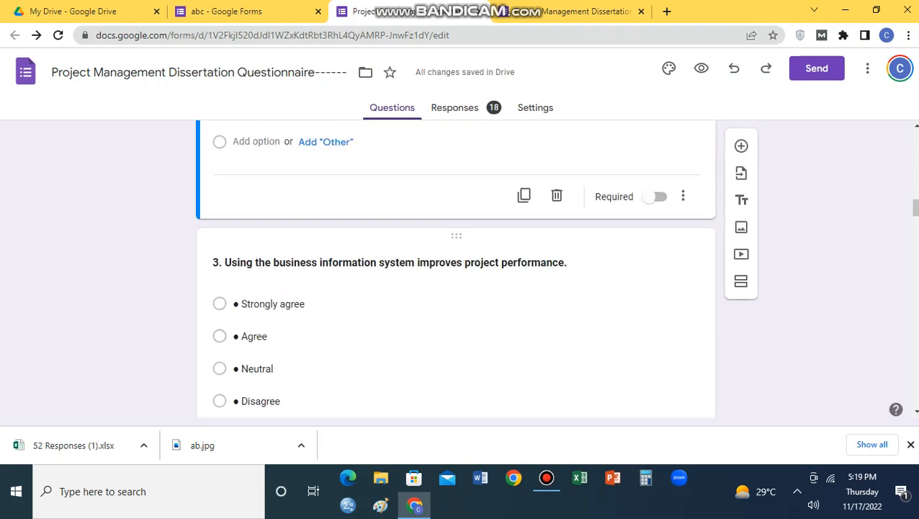
scroll(455, 269, up, 15)
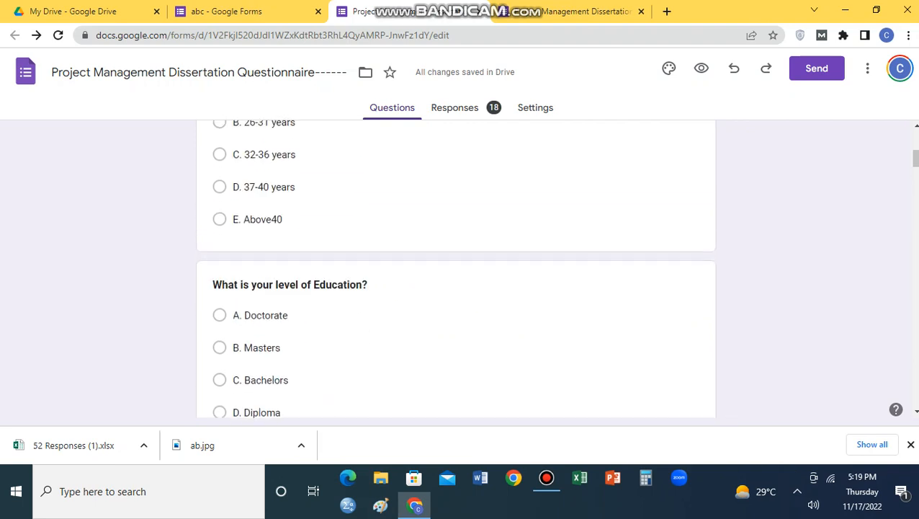
scroll(456, 269, up, 2)
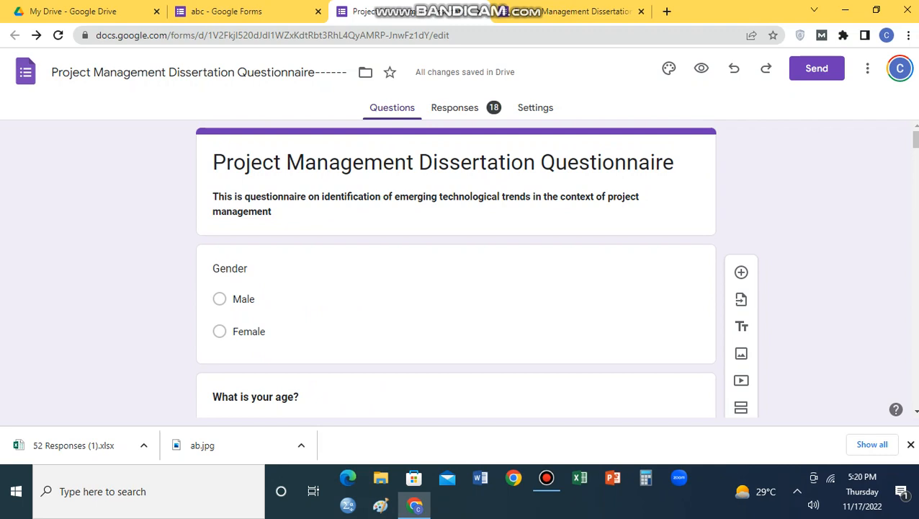
click(455, 107)
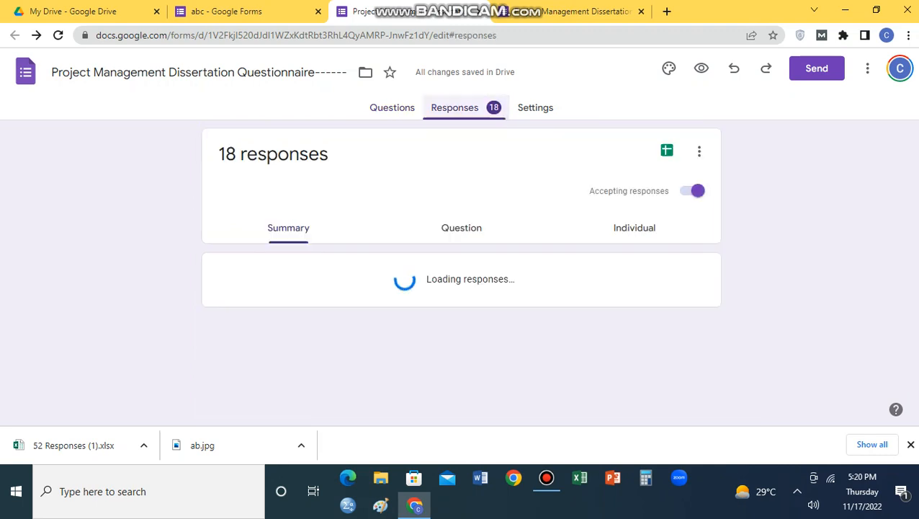
scroll(403, 288, down, 2)
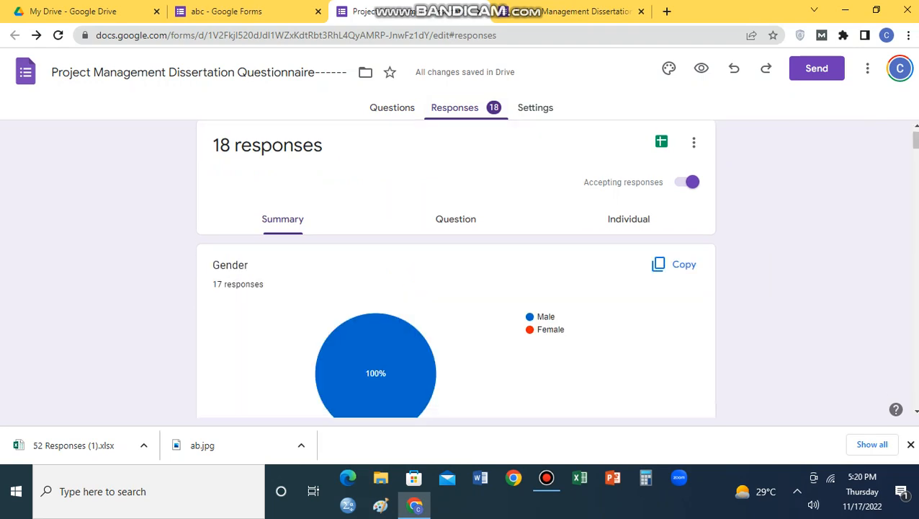
scroll(404, 288, up, 1)
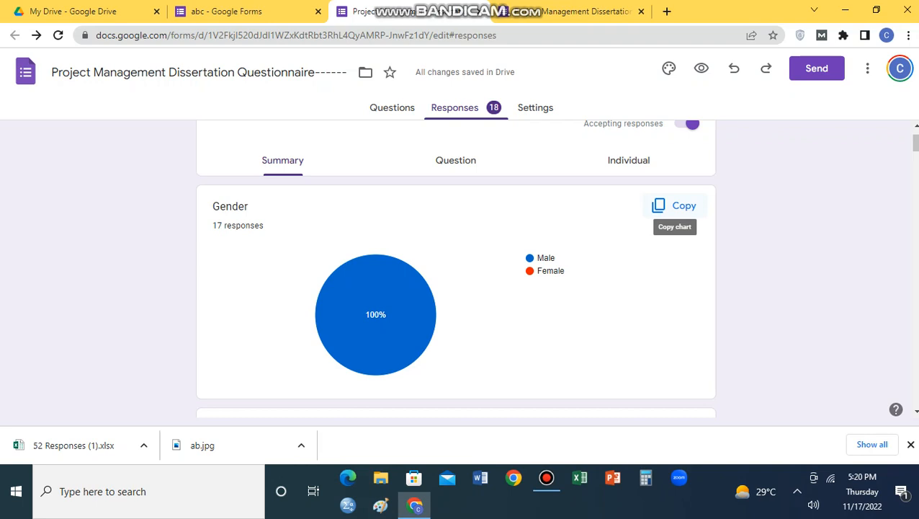
scroll(455, 267, up, 1)
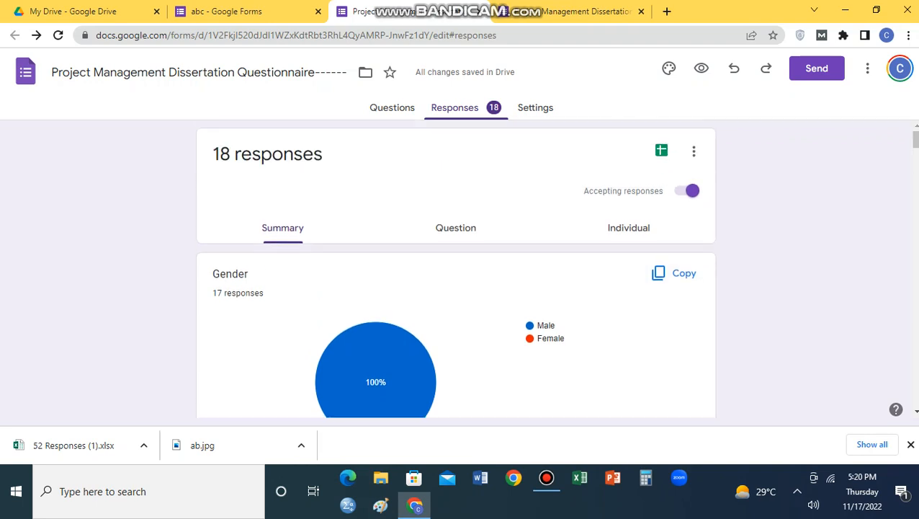
scroll(455, 267, down, 1)
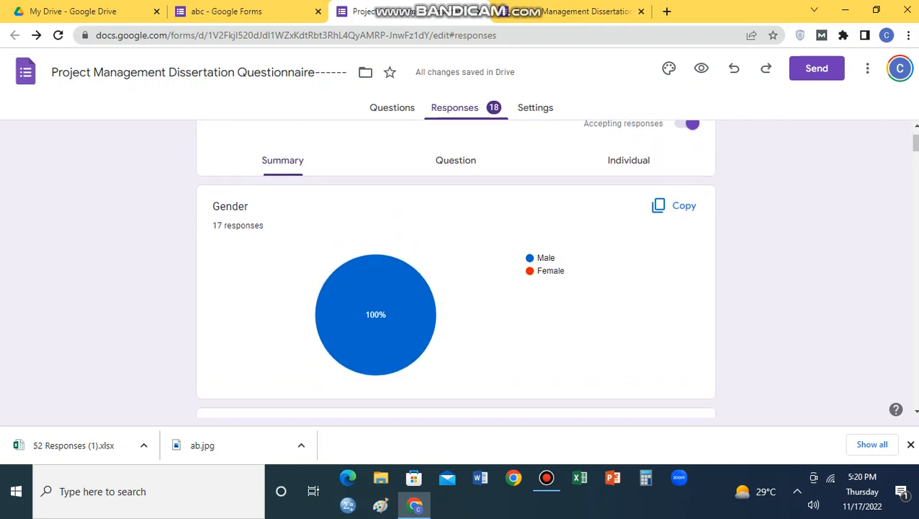
scroll(455, 267, down, 2)
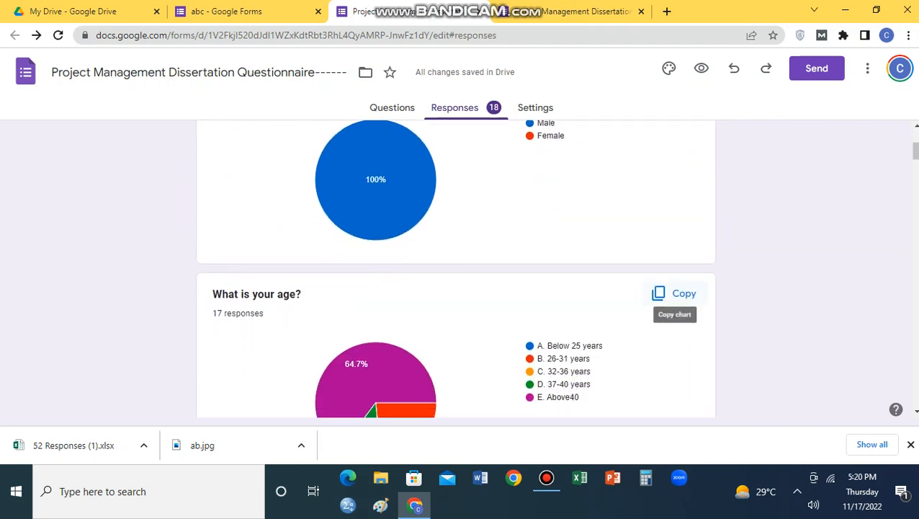
Check the options for managing the collected responses, such as downloading, printing and deleting them, without choosing any
scroll(673, 294, up, 3)
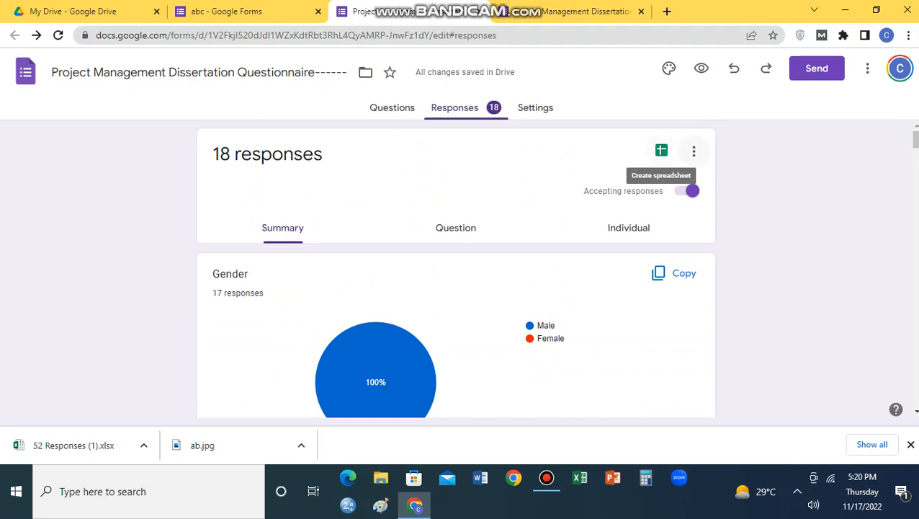
click(694, 150)
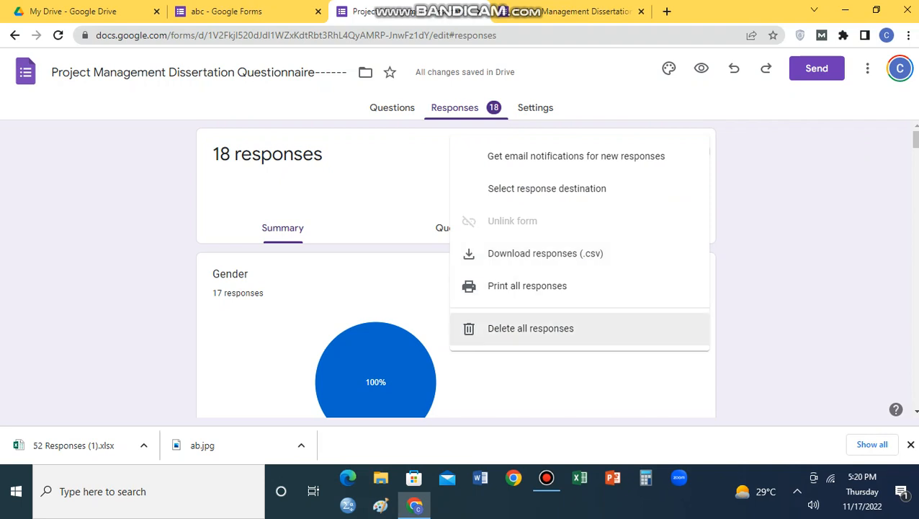
click(213, 153)
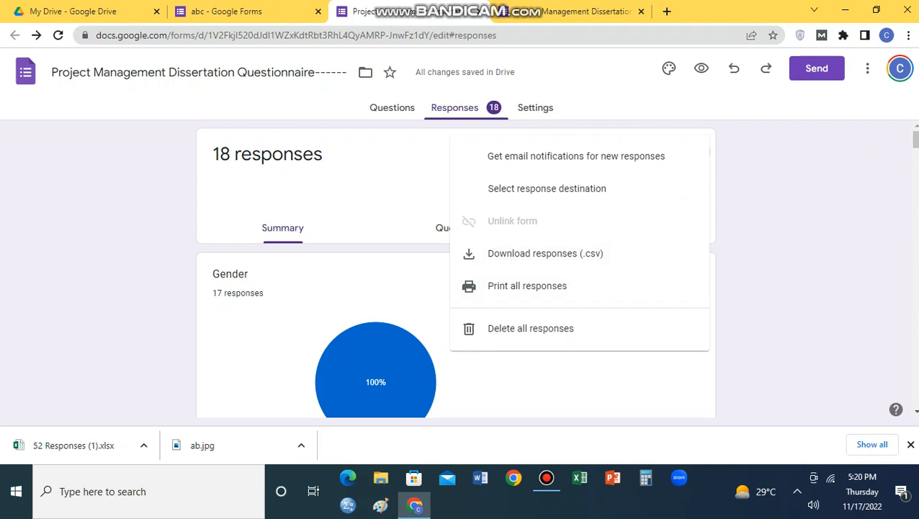
Examine the form's settings for quizzes, responses, presentation, form defaults and question defaults
click(535, 108)
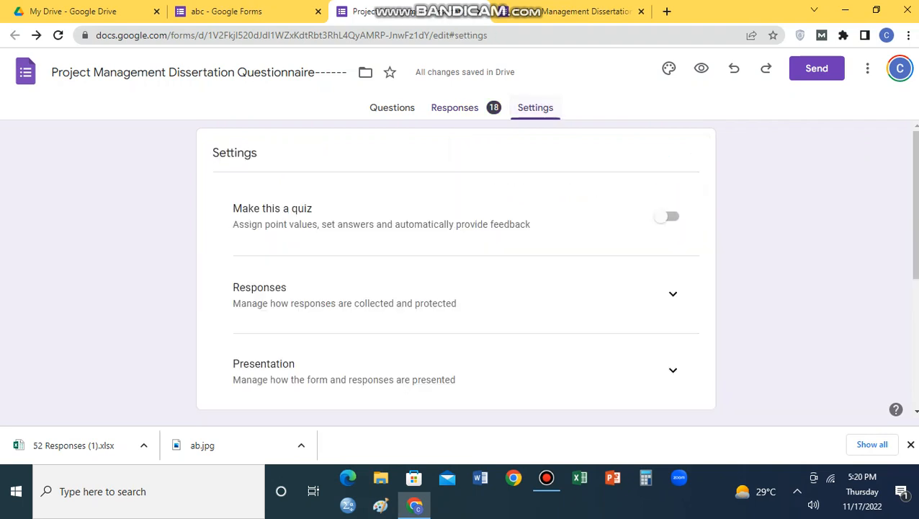
scroll(456, 266, down, 4)
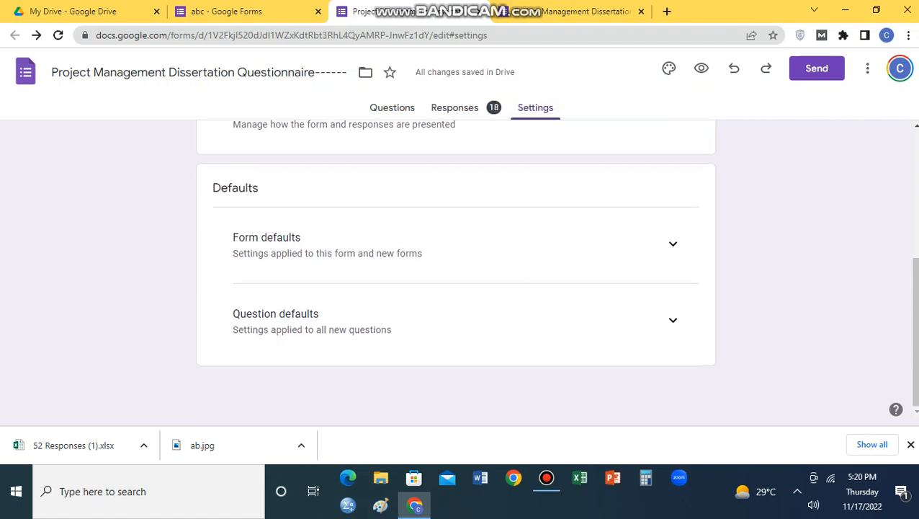
scroll(457, 267, up, 4)
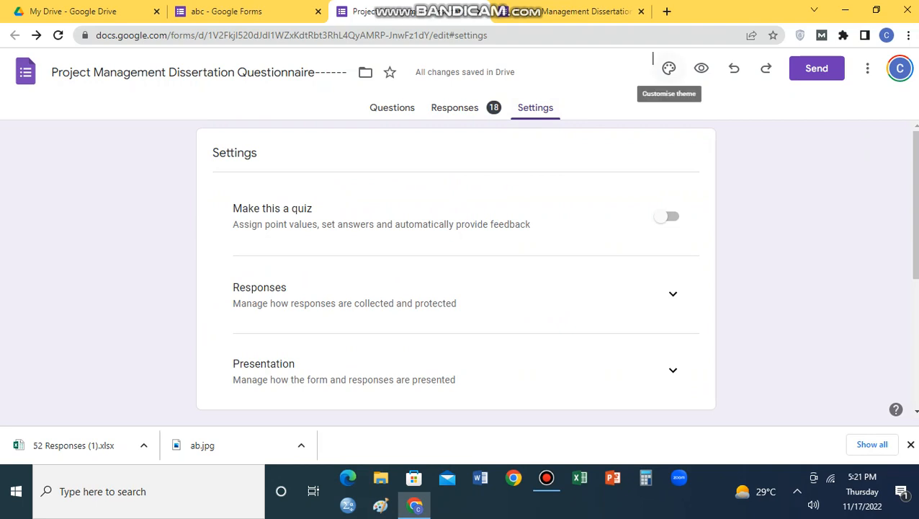
Look at the theme's text style options, return to the form's questions and close the theme options
click(668, 68)
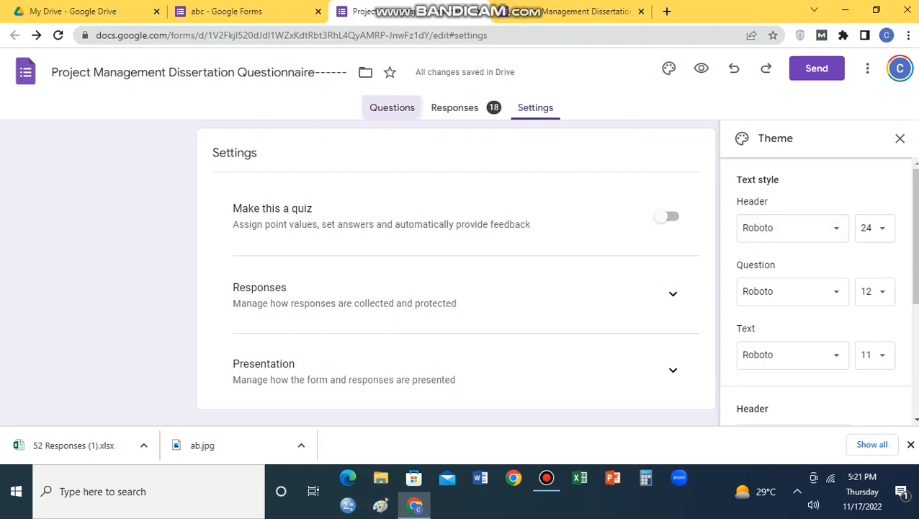
click(392, 107)
click(669, 68)
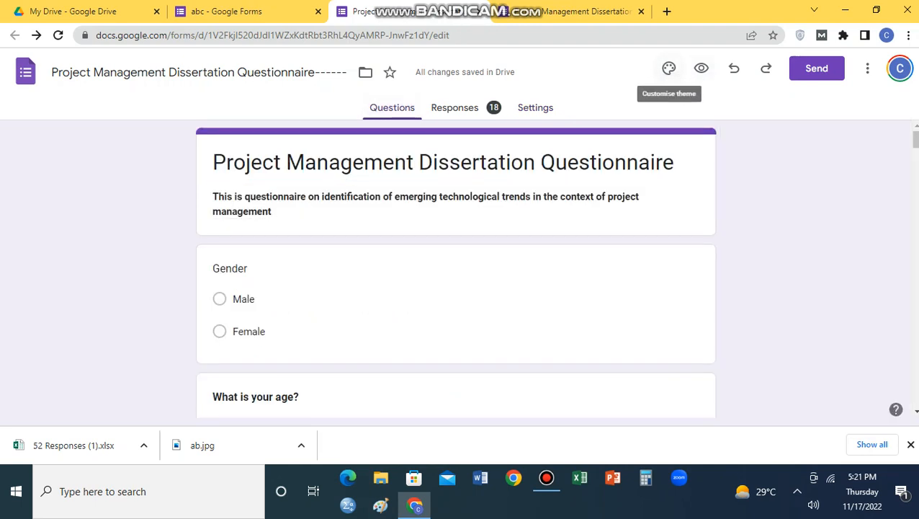
scroll(455, 288, down, 3)
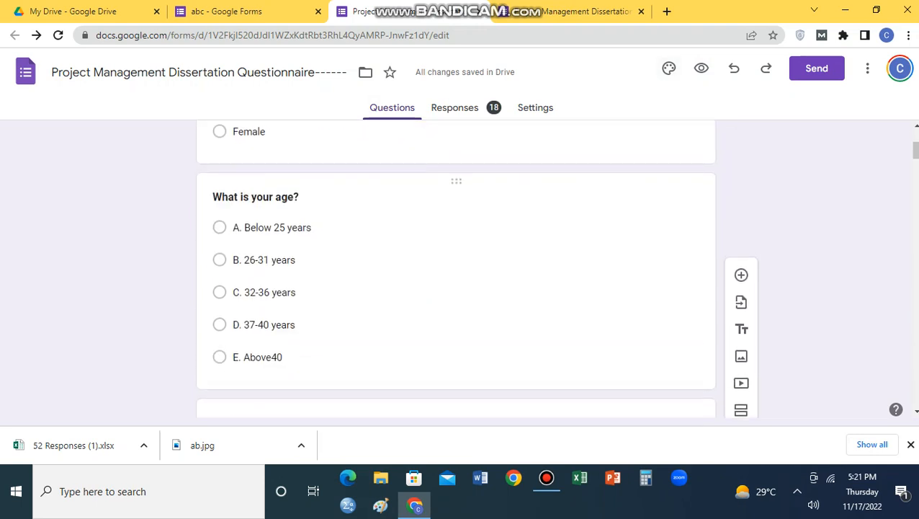
scroll(455, 288, up, 3)
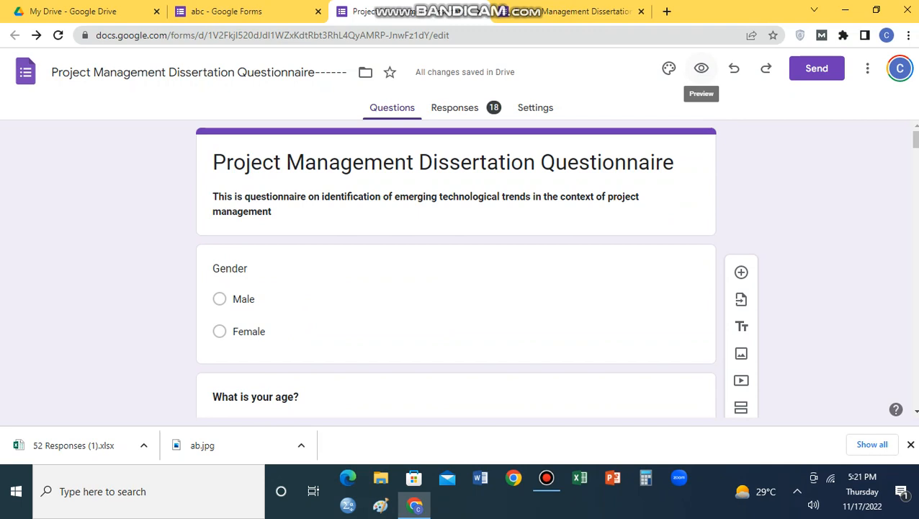
Preview the questionnaire as respondents see it, look through its questions, and return to the form editor
click(701, 68)
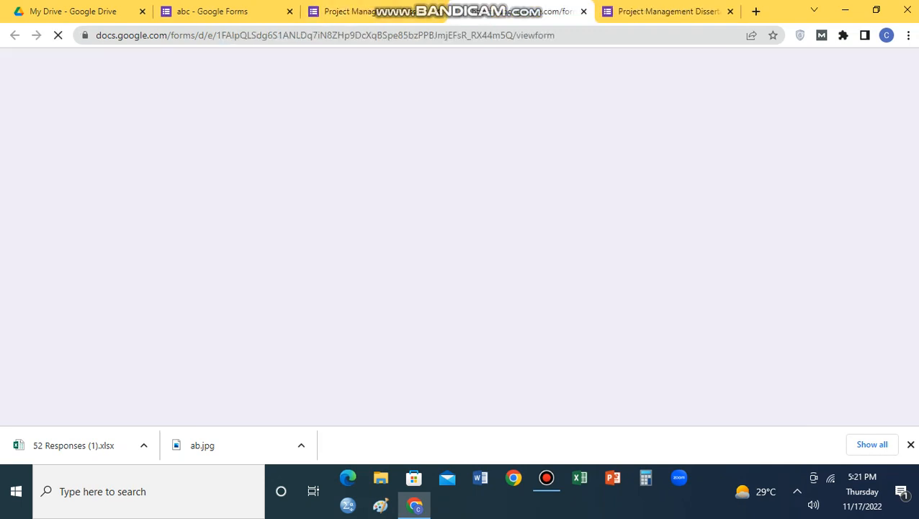
scroll(455, 237, down, 4)
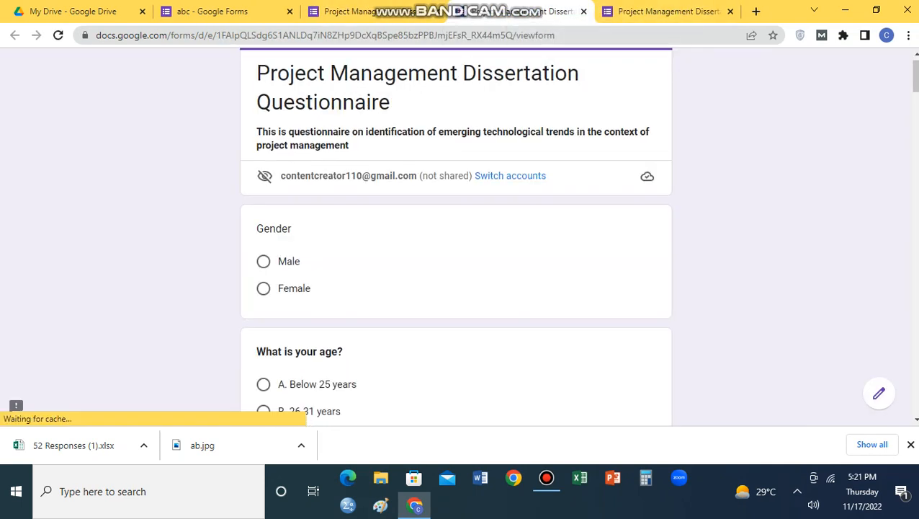
scroll(455, 238, up, 4)
scroll(455, 238, down, 12)
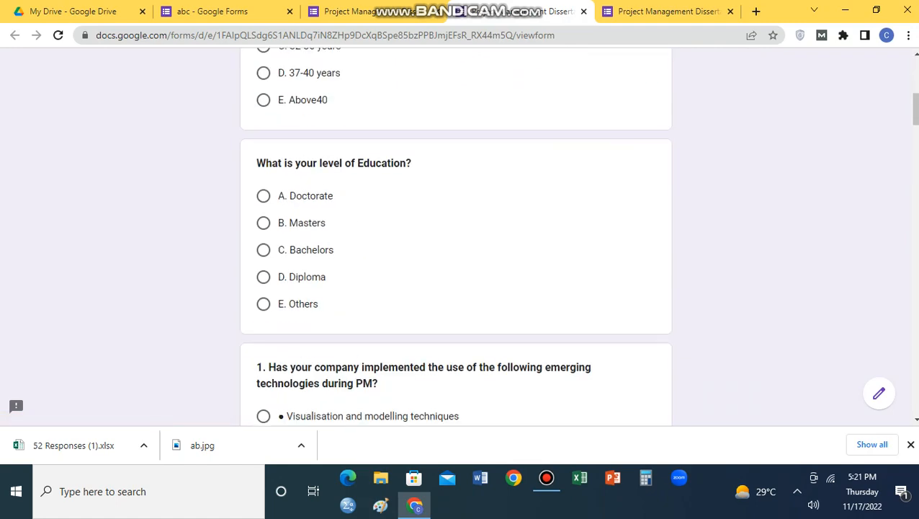
scroll(455, 238, down, 15)
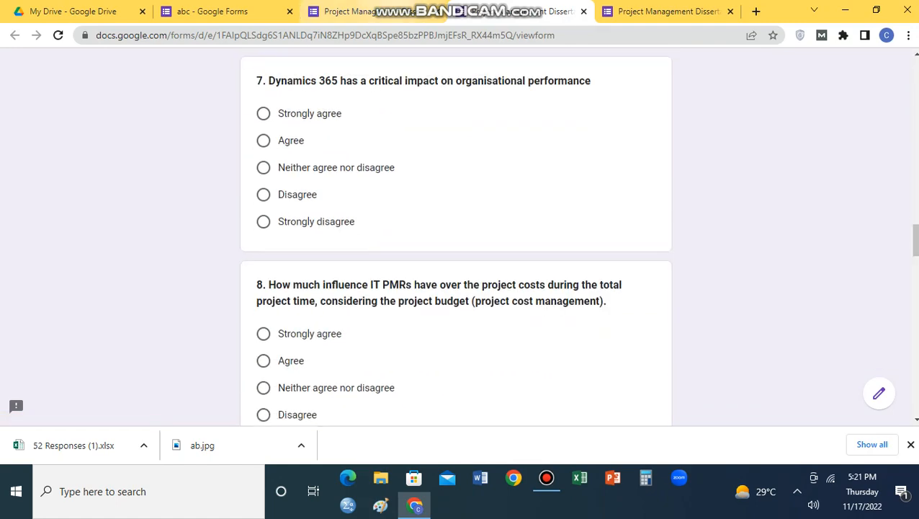
click(360, 12)
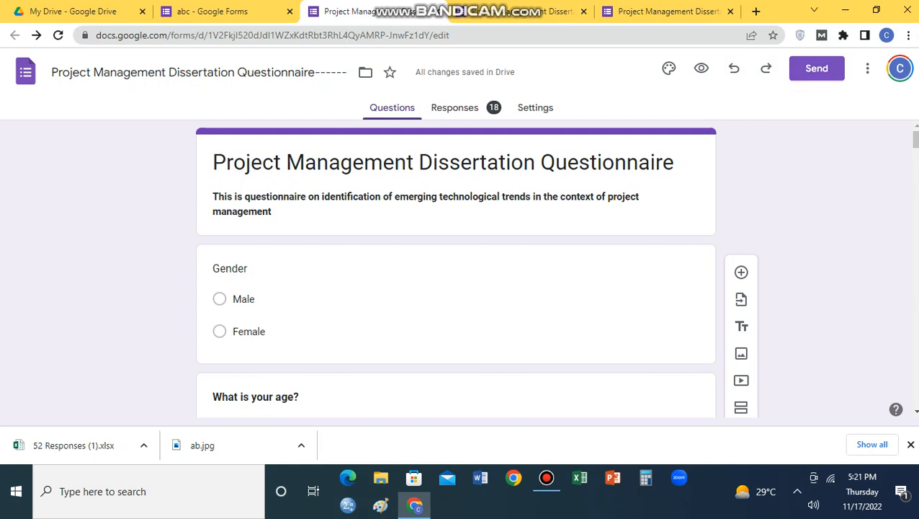
Check the options for sending the form, such as email, link and embedding, and return to the form editor without sending it
click(816, 68)
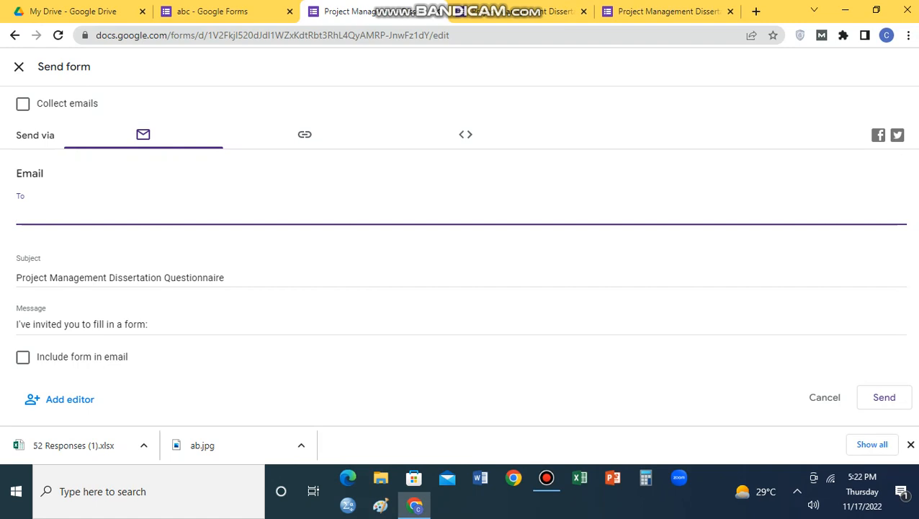
key(ctrl+Tab)
key(ctrl+Tab)
click(15, 35)
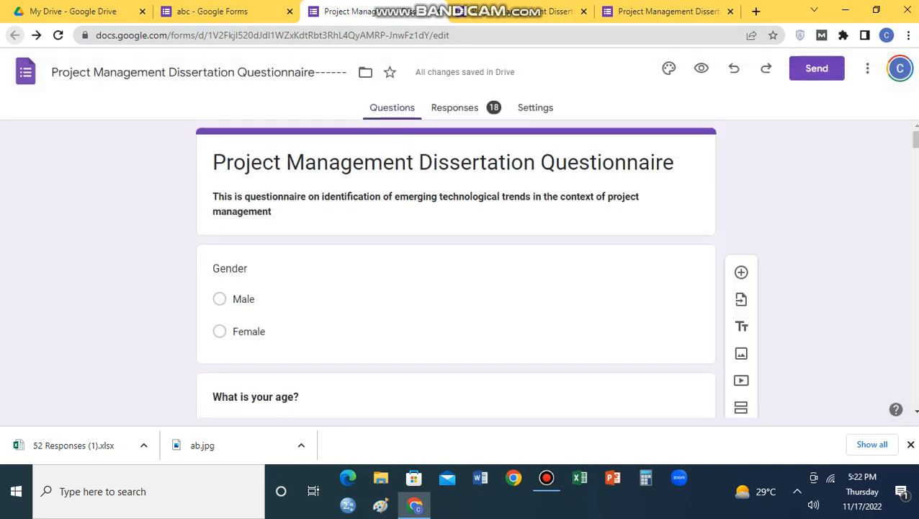
Look at the form's options for adding collaborators, dismiss the sharing notice, and close the sharing settings without adding anyone
click(868, 68)
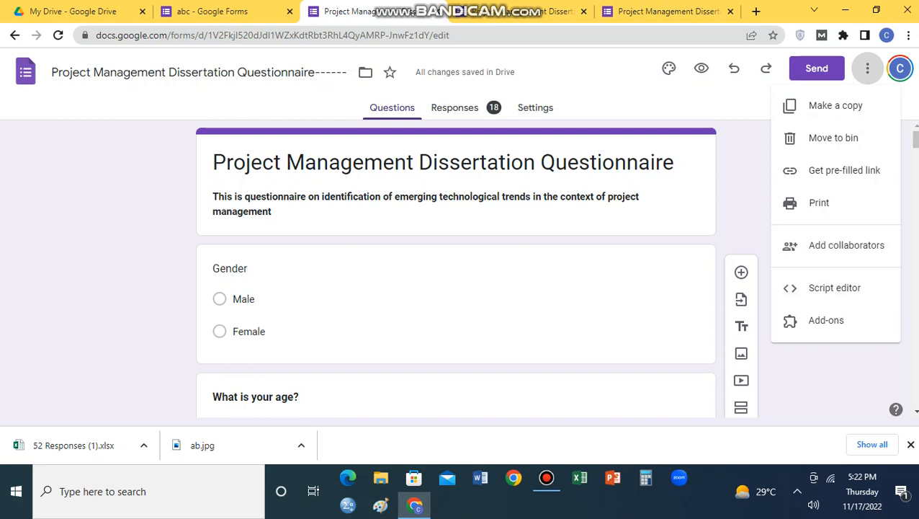
click(847, 245)
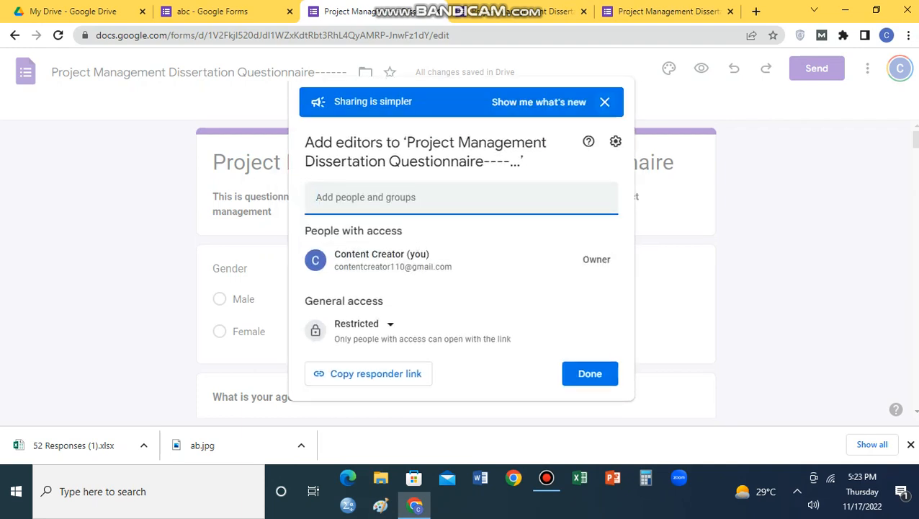
click(605, 102)
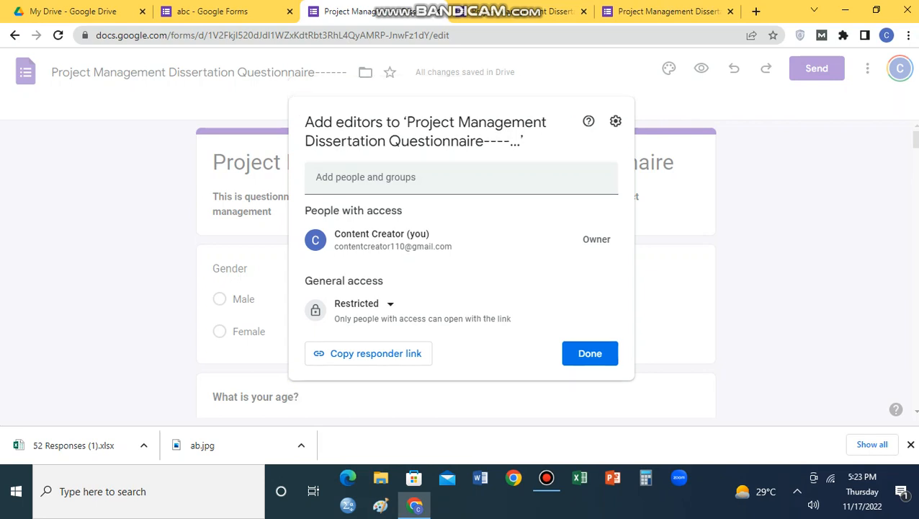
click(590, 353)
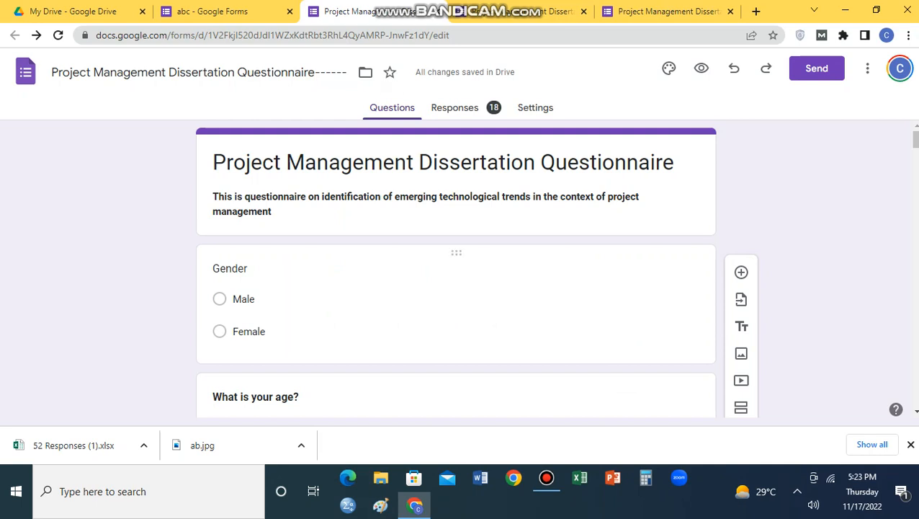
scroll(456, 274, down, 4)
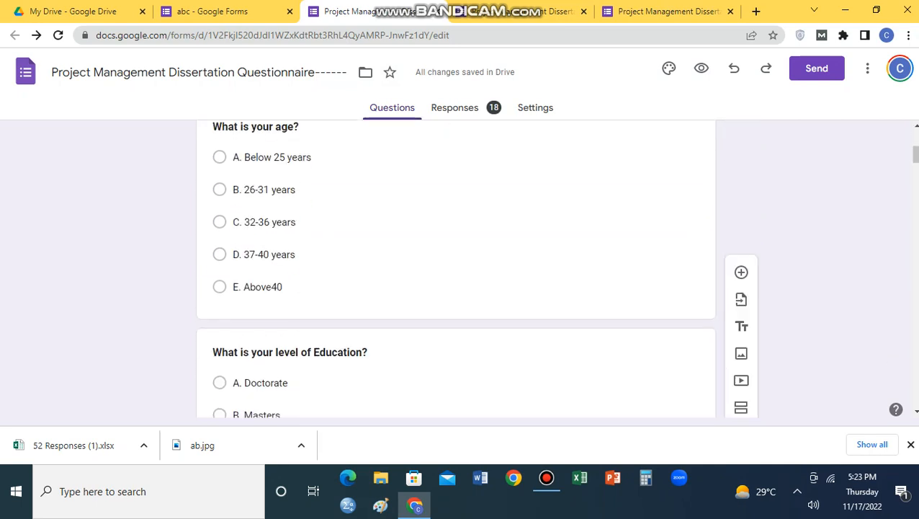
scroll(455, 274, up, 4)
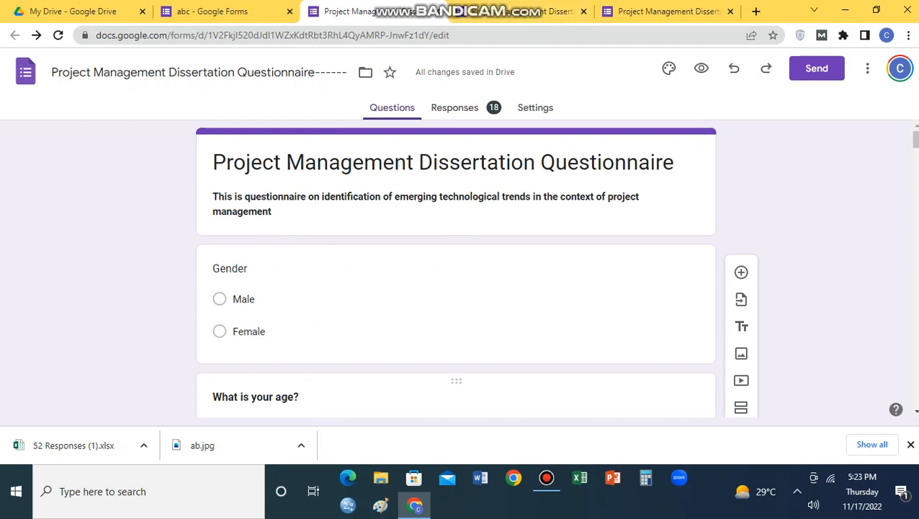
click(547, 477)
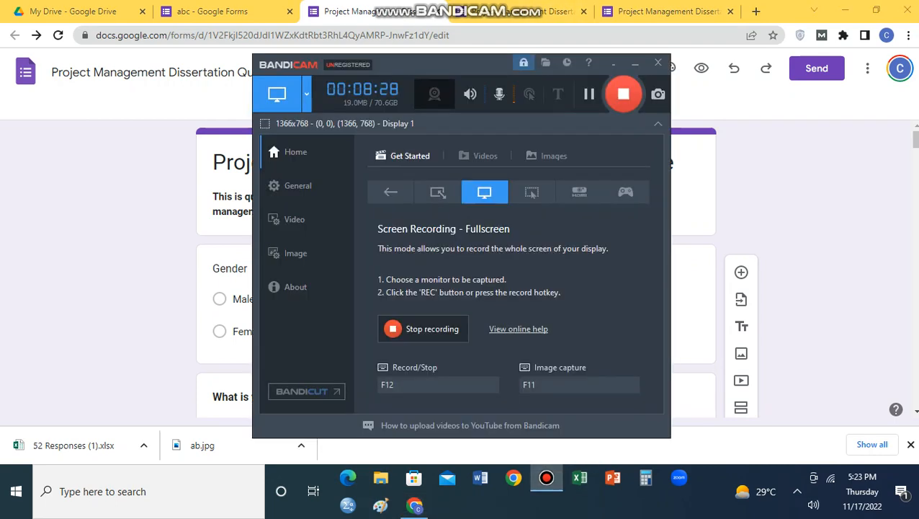